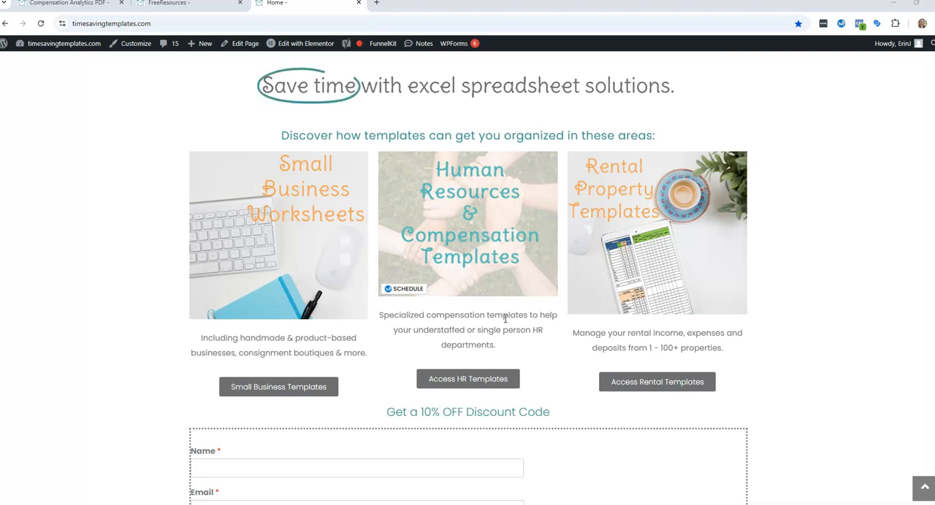
# Examine the base salary ranges, Tier 1 and Tier 2 differential index rates and tier charts in the multi-structure geo tiers Excel workbook.
pyautogui.click(520, 373)
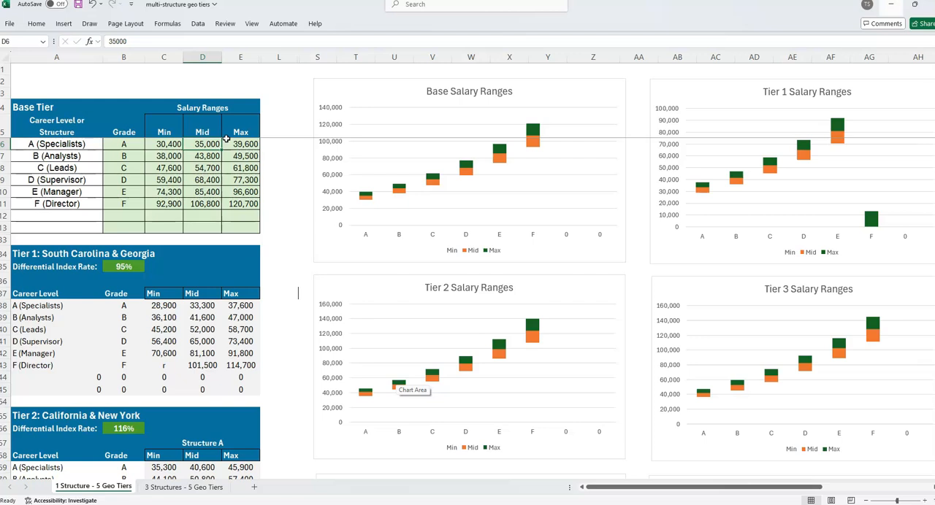
pyautogui.click(122, 278)
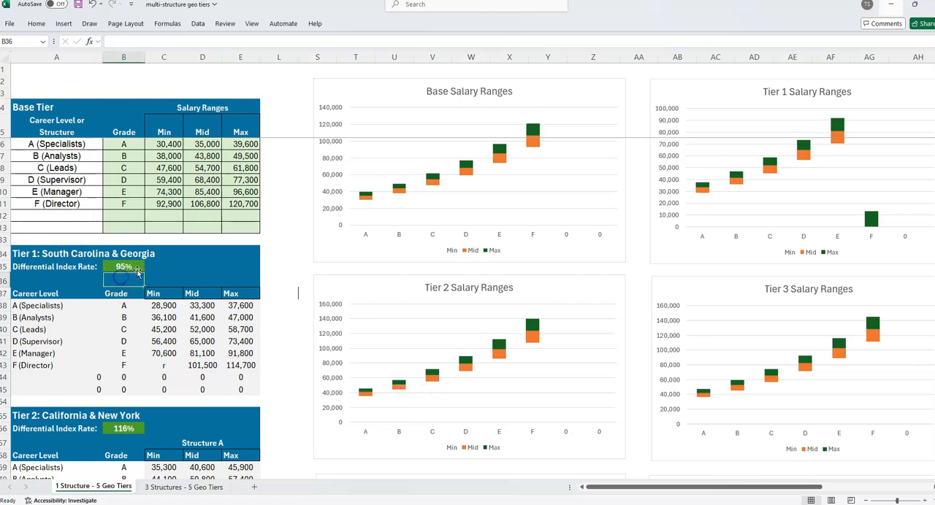
pyautogui.click(123, 430)
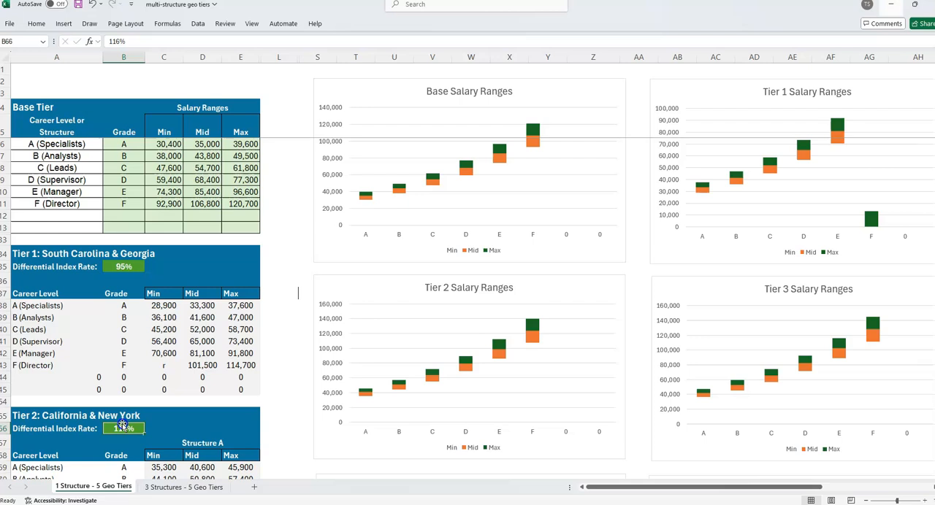
pyautogui.click(206, 431)
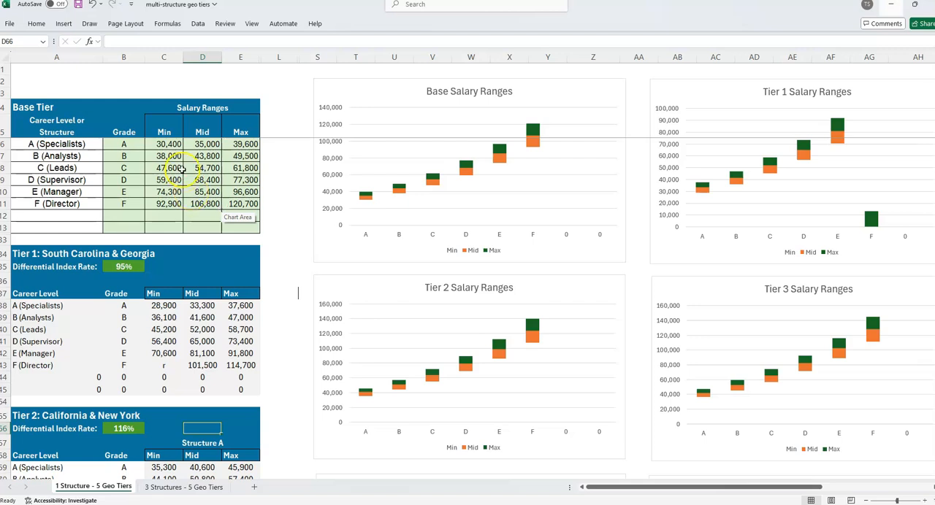
pyautogui.scroll(-1, 183, 168)
pyautogui.click(71, 231)
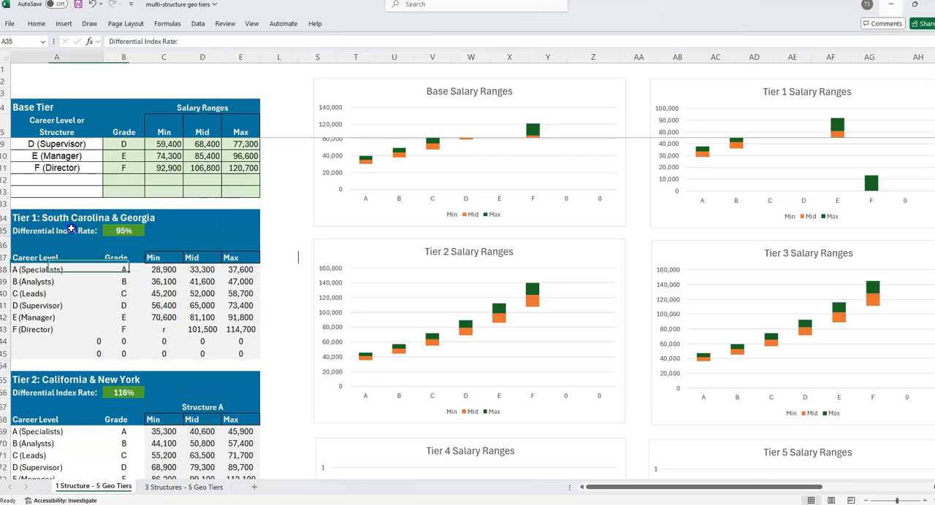
pyautogui.click(187, 232)
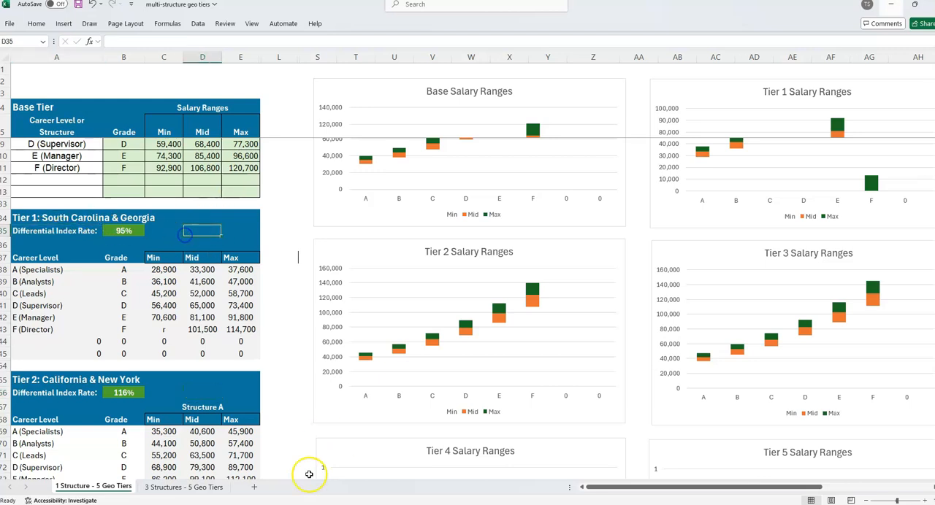
pyautogui.click(81, 394)
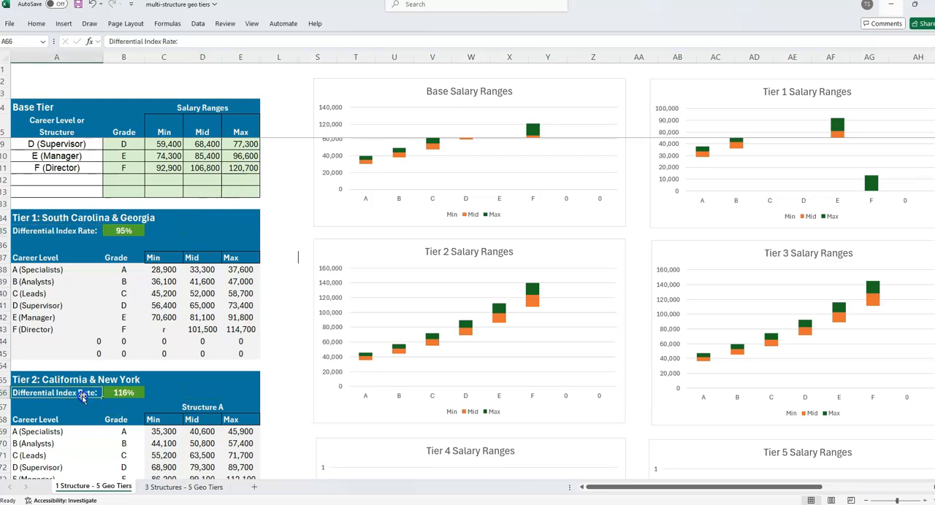
pyautogui.click(215, 406)
pyautogui.click(123, 406)
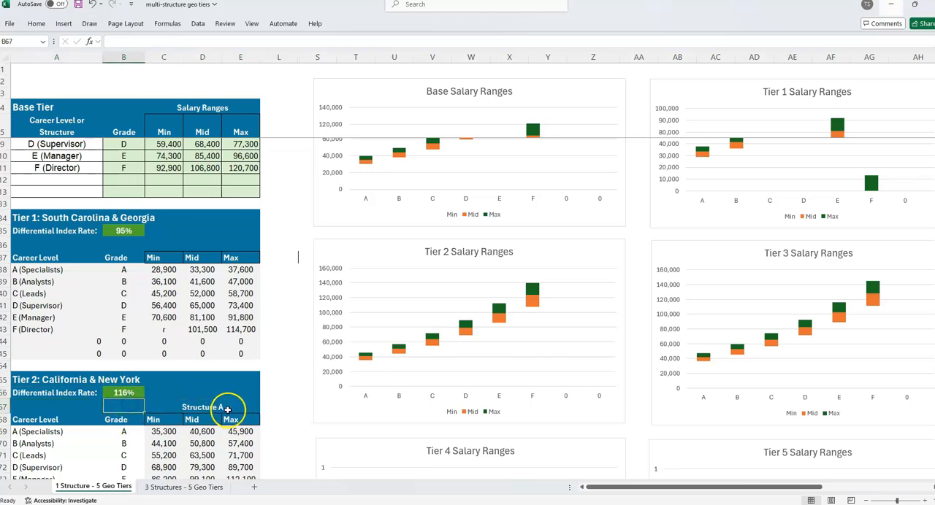
pyautogui.scroll(-1, 228, 411)
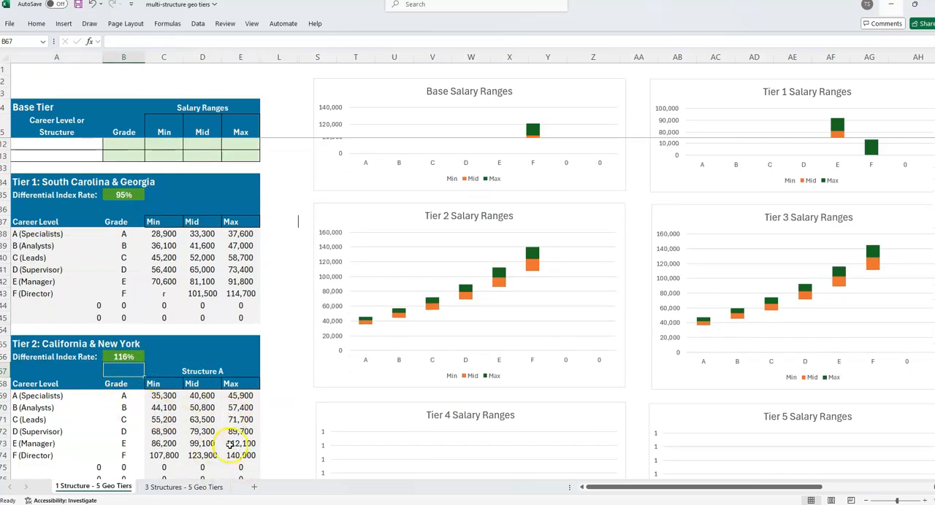
pyautogui.scroll(2, 261, 401)
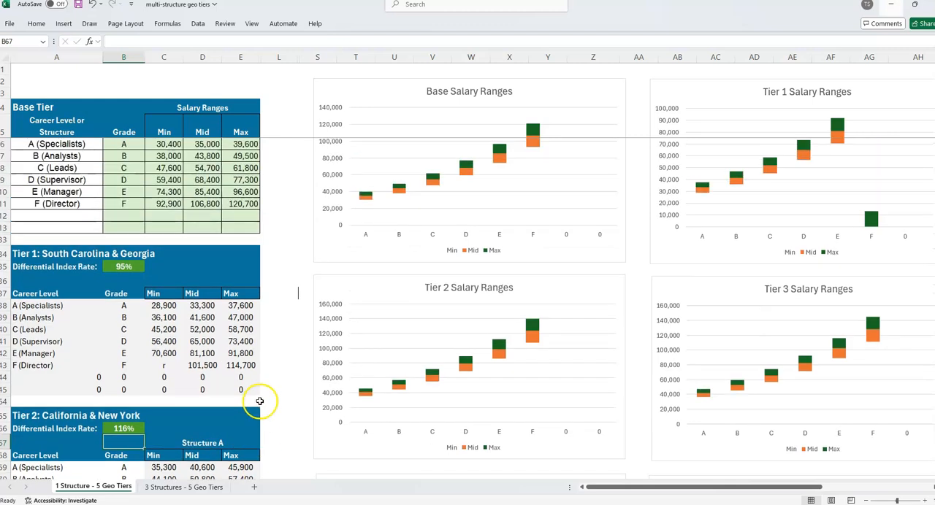
pyautogui.click(632, 265)
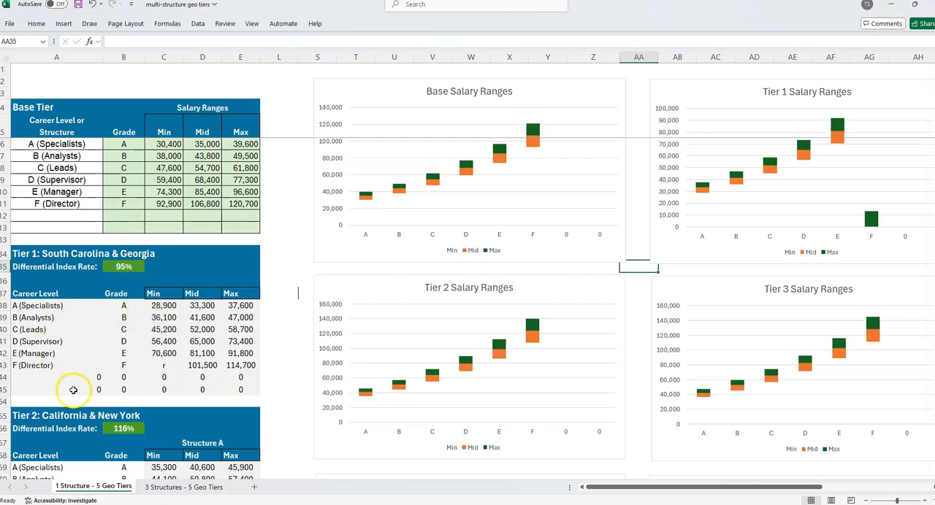
# Inspect the Min salary formulas for Analysts in Tier 1 and Leads in Tier 2, tracing their base range and index rate references.
pyautogui.click(164, 317)
pyautogui.doubleClick(164, 318)
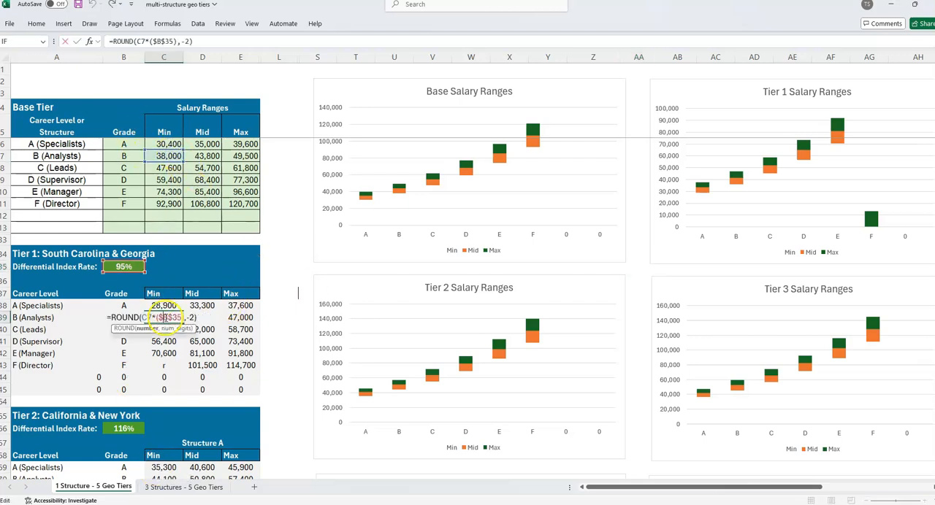
pyautogui.press('Escape')
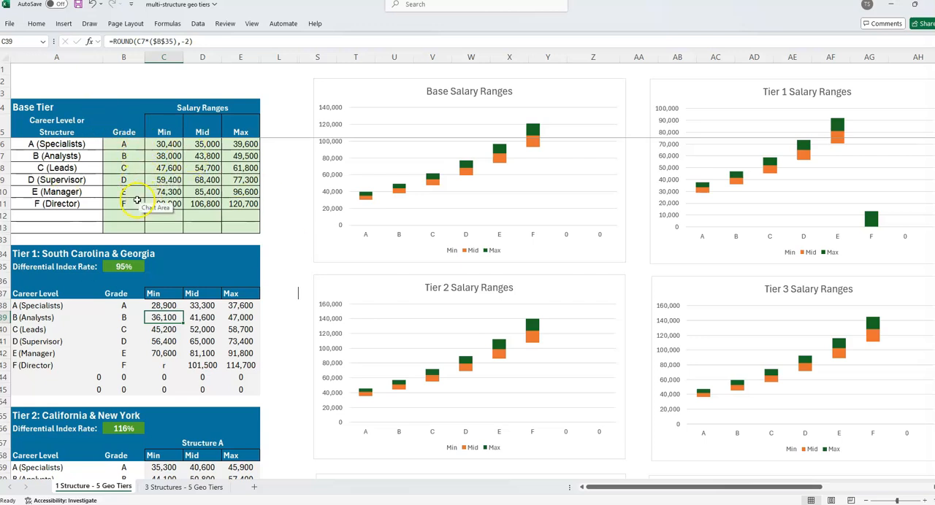
pyautogui.click(152, 440)
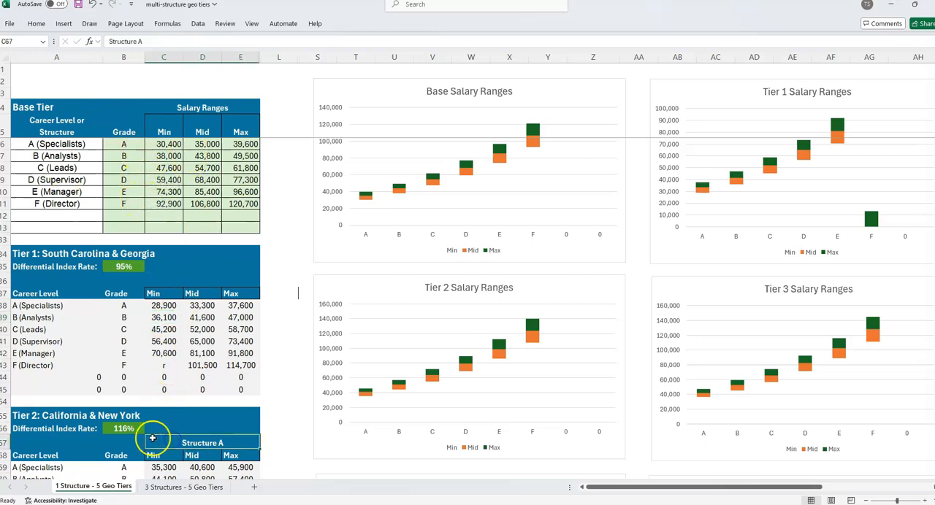
pyautogui.scroll(-3, 153, 439)
pyautogui.click(165, 391)
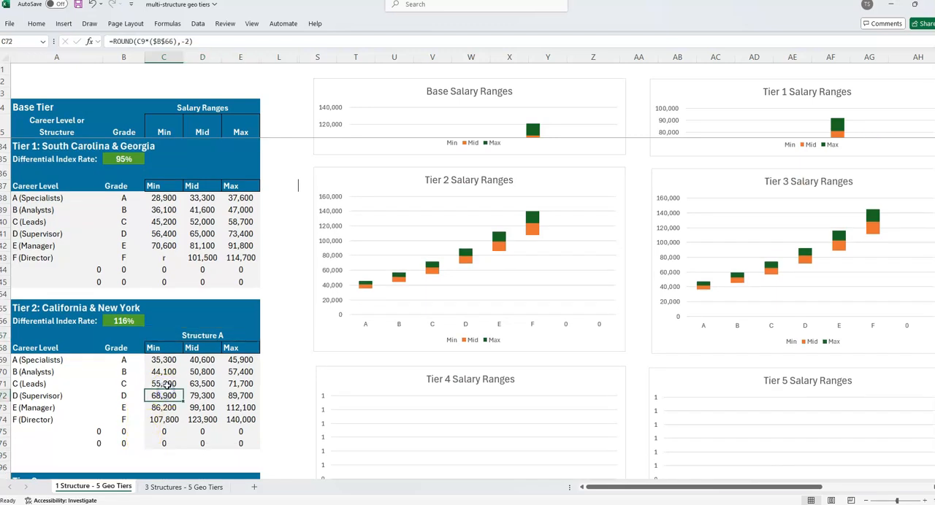
pyautogui.doubleClick(165, 385)
pyautogui.scroll(9, 165, 386)
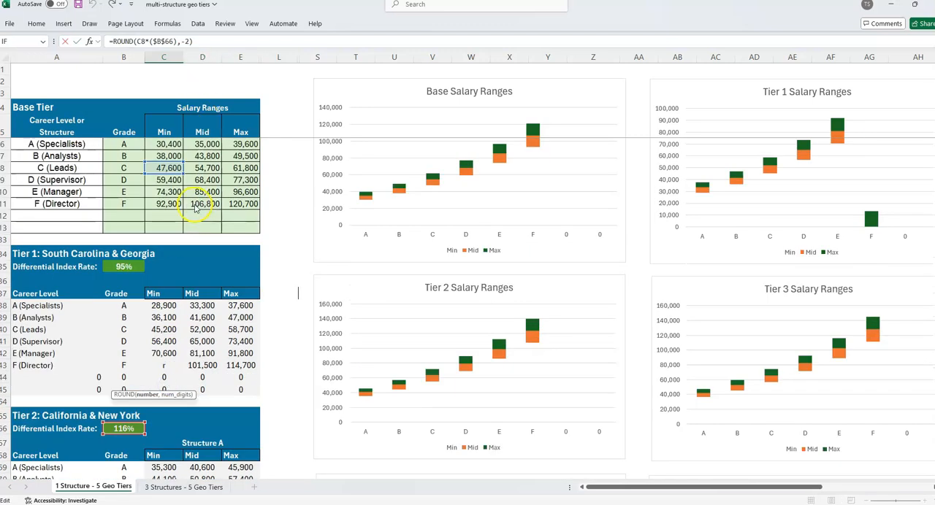
pyautogui.scroll(-1, 205, 204)
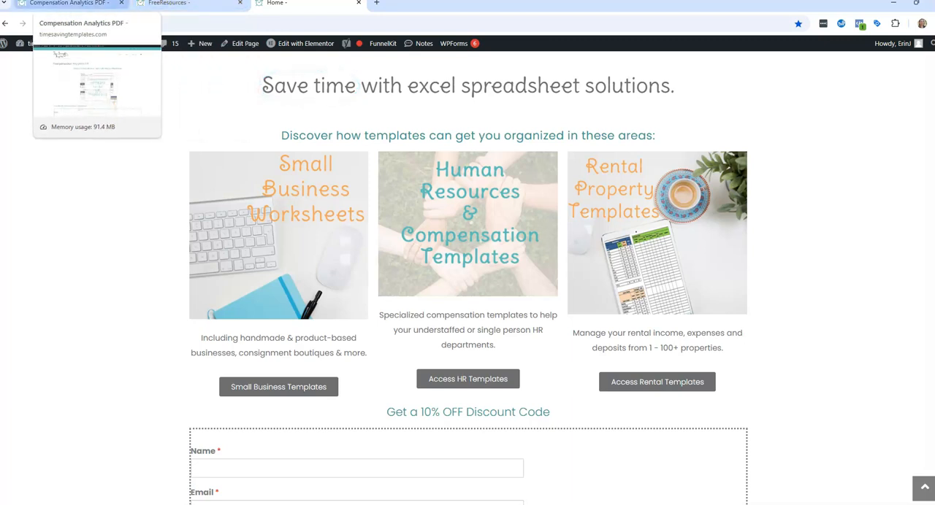
# In the browser, view the Compensation Analytics PDF page and expand the Human Resources and Compensation Freebies on the FreeResources page.
pyautogui.click(72, 6)
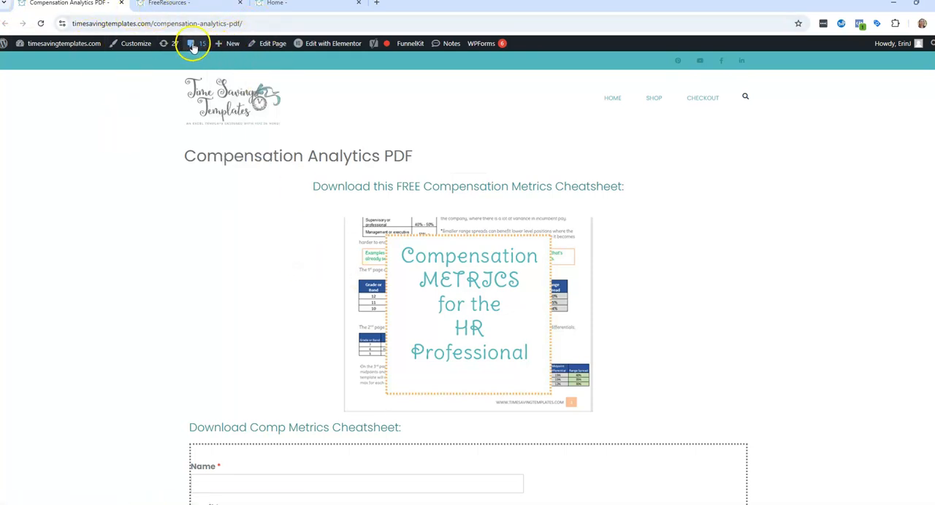
pyautogui.click(196, 6)
pyautogui.click(201, 270)
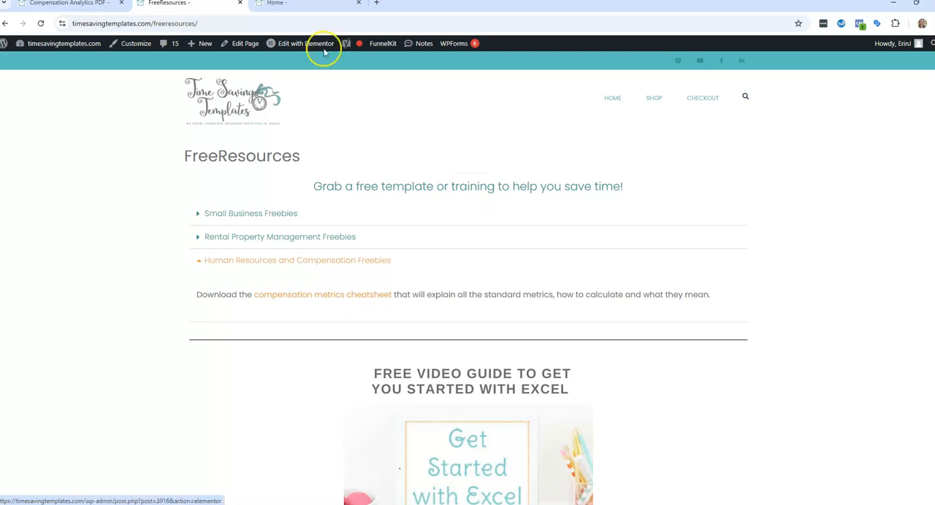
# Review the cheatsheet sign-up form and content list on the Compensation Analytics PDF page, and bring up the Compensation Metrics document.
pyautogui.click(63, 6)
pyautogui.scroll(-5, 531, 269)
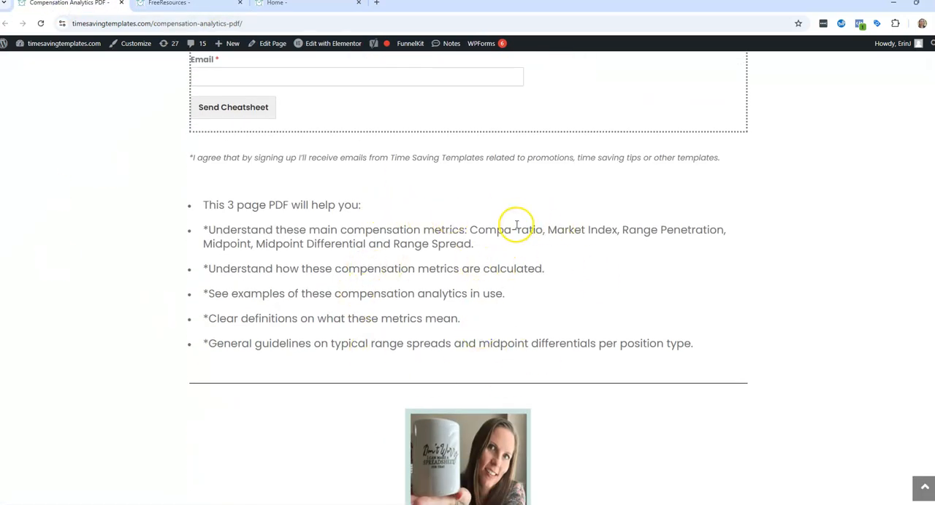
pyautogui.scroll(-3, 635, 266)
pyautogui.scroll(-4, 644, 281)
pyautogui.scroll(10, 646, 281)
pyautogui.moveTo(528, 503)
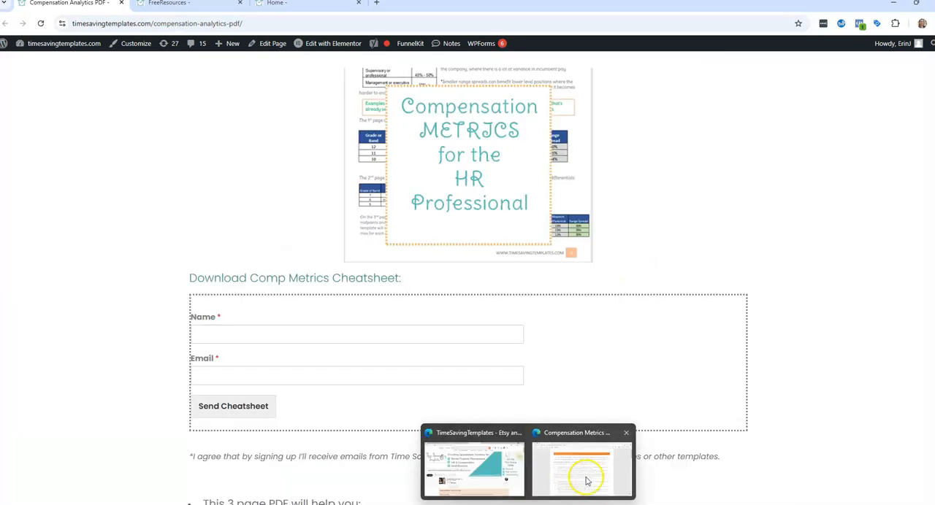
pyautogui.click(585, 471)
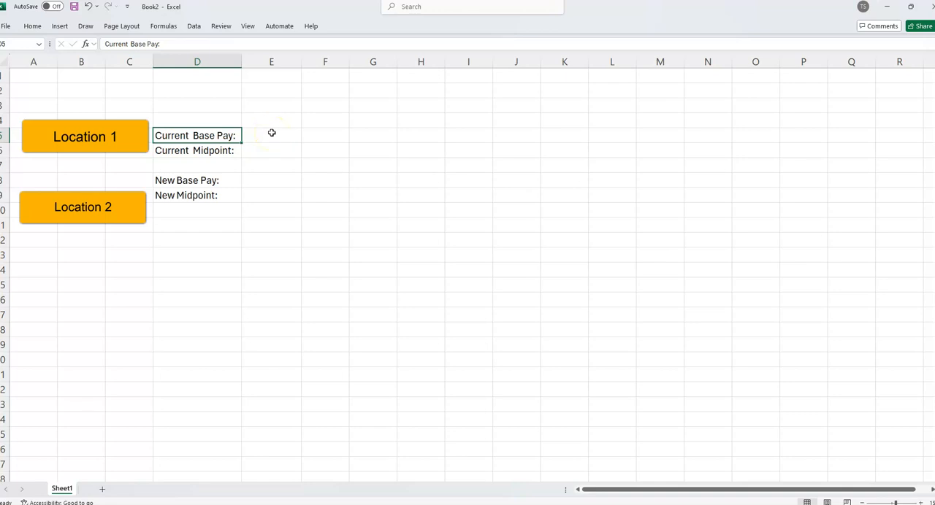
pyautogui.click(272, 133)
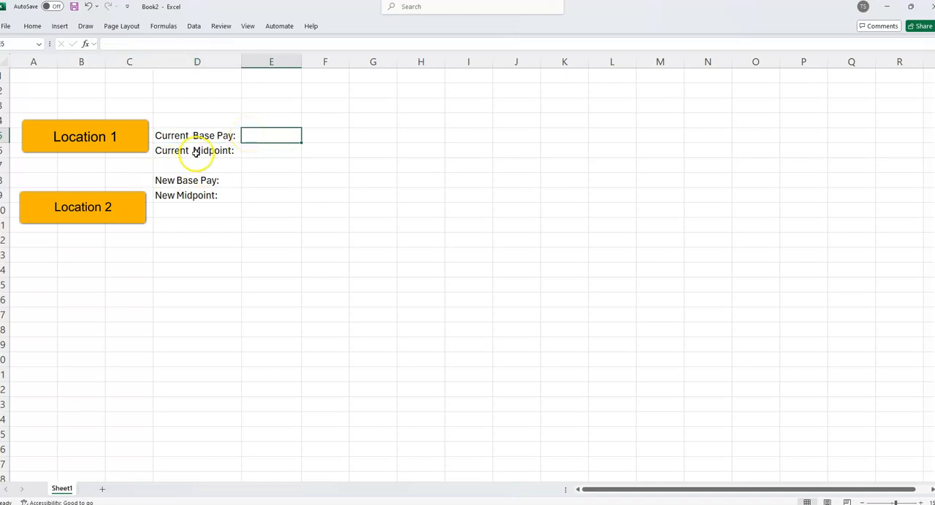
pyautogui.click(217, 135)
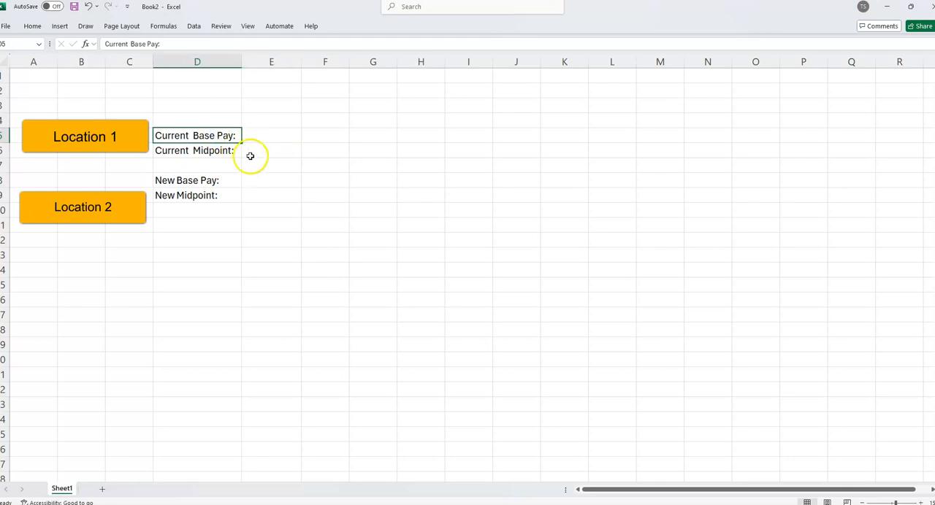
pyautogui.click(248, 153)
pyautogui.click(219, 179)
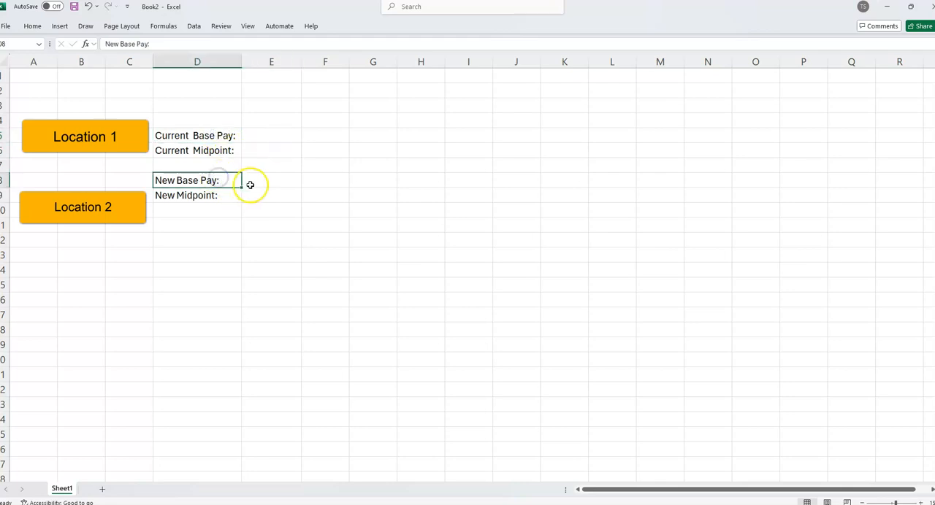
pyautogui.click(264, 209)
pyautogui.click(212, 213)
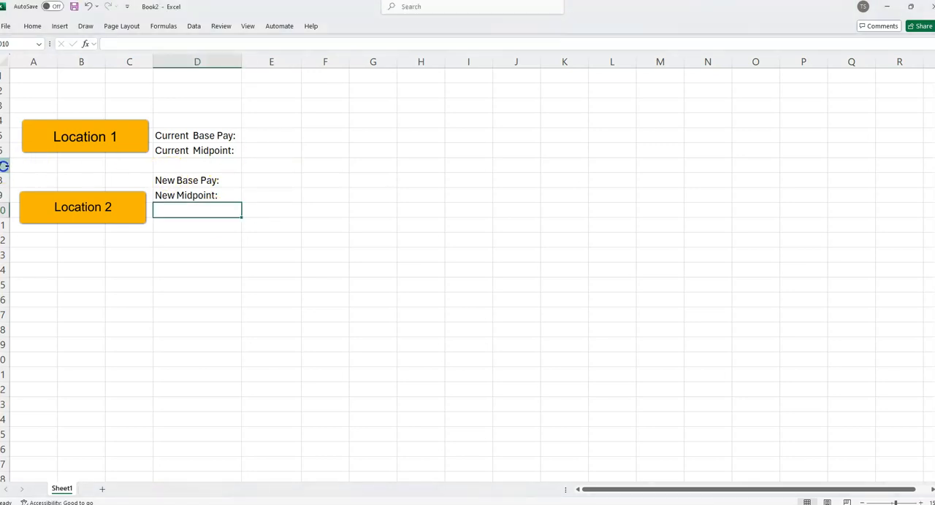
# In the Book2 workbook, insert a blank row at row 7 between the current midpoint and new base pay labels.
pyautogui.rightClick(4, 165)
pyautogui.click(87, 261)
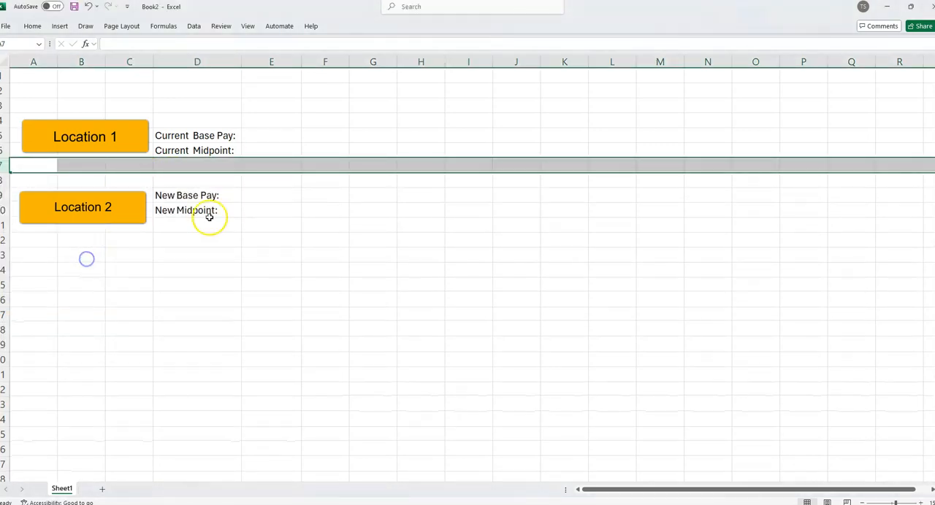
pyautogui.click(232, 168)
pyautogui.click(273, 168)
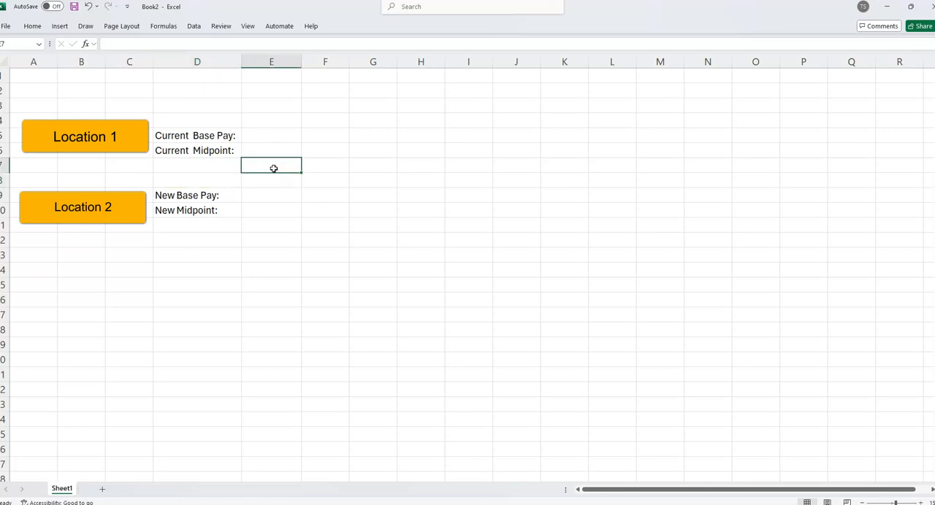
# Enter 53000 as Location 1's current base pay in E5 and 52000 as its current midpoint in E6.
pyautogui.click(297, 135)
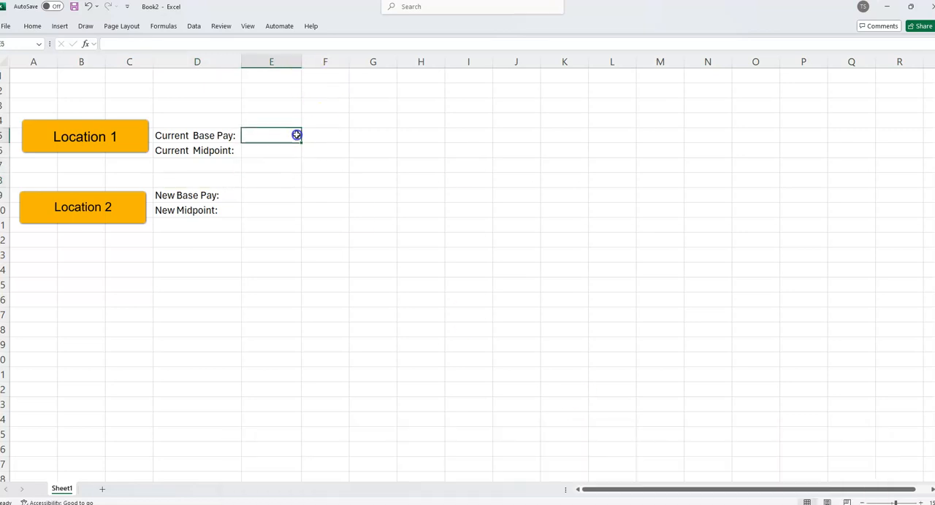
pyautogui.write('53000')
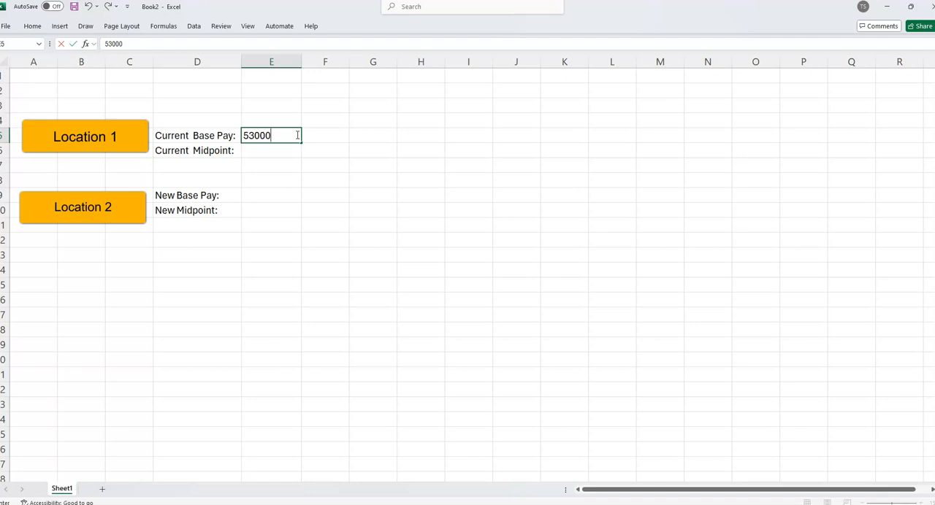
pyautogui.press('Return')
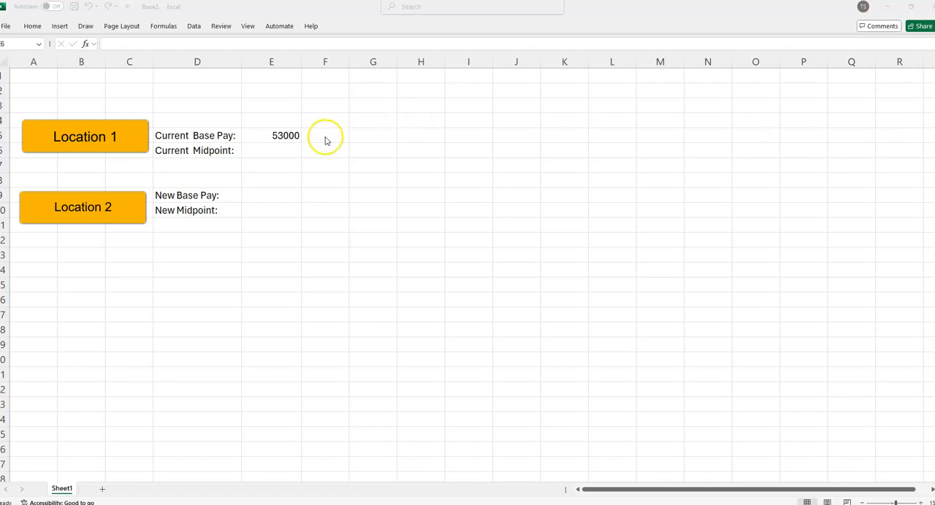
pyautogui.click(288, 146)
pyautogui.write('52000')
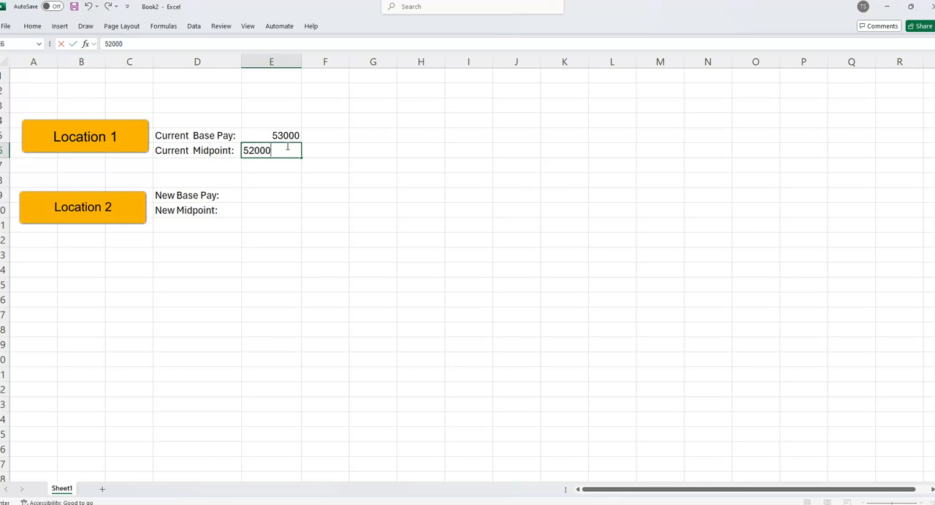
pyautogui.press('Return')
# Calculate Location 1's pay relative to midpoint in E7 with the formula =E5/E6.
pyautogui.write('=')
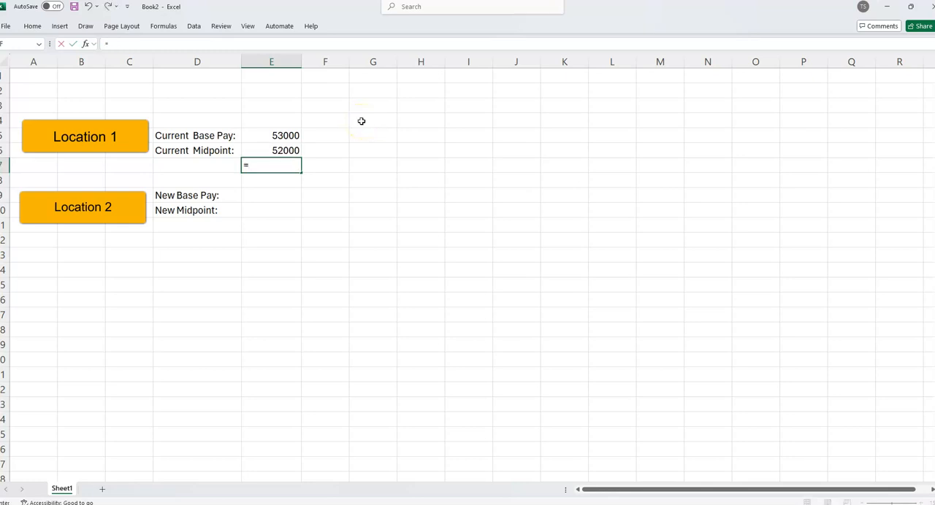
pyautogui.click(274, 138)
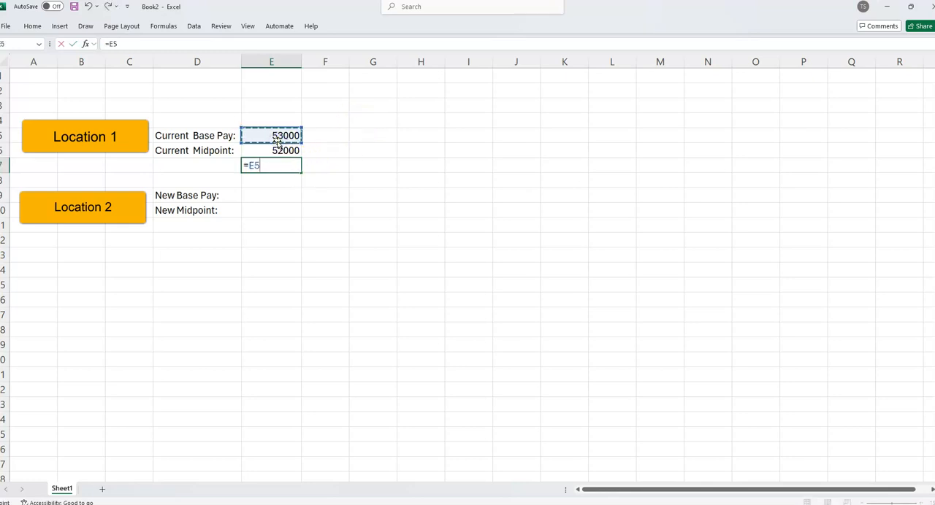
pyautogui.write('/')
pyautogui.click(296, 152)
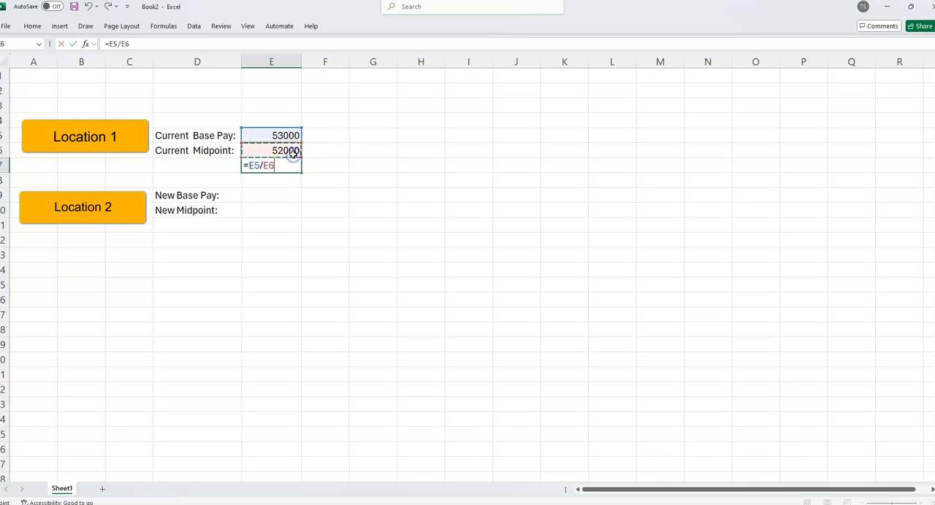
pyautogui.press('Return')
# Format the Location 1 ratio in E7 as a number with two decimal places and centre it in the cell.
pyautogui.rightClick(295, 166)
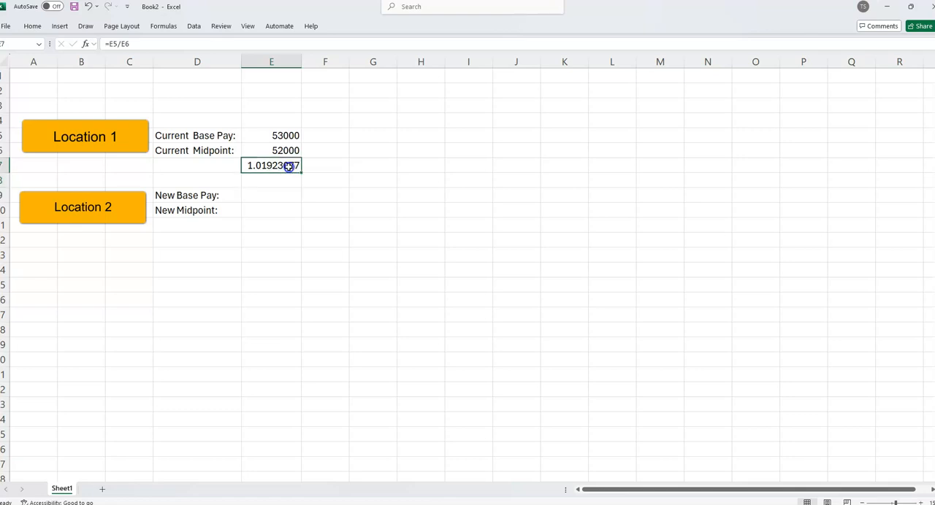
pyautogui.click(366, 411)
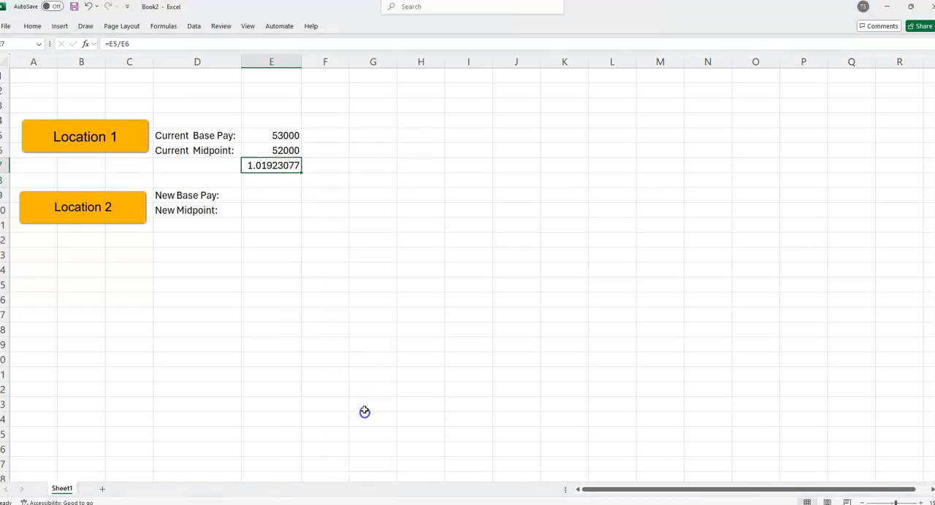
pyautogui.click(252, 317)
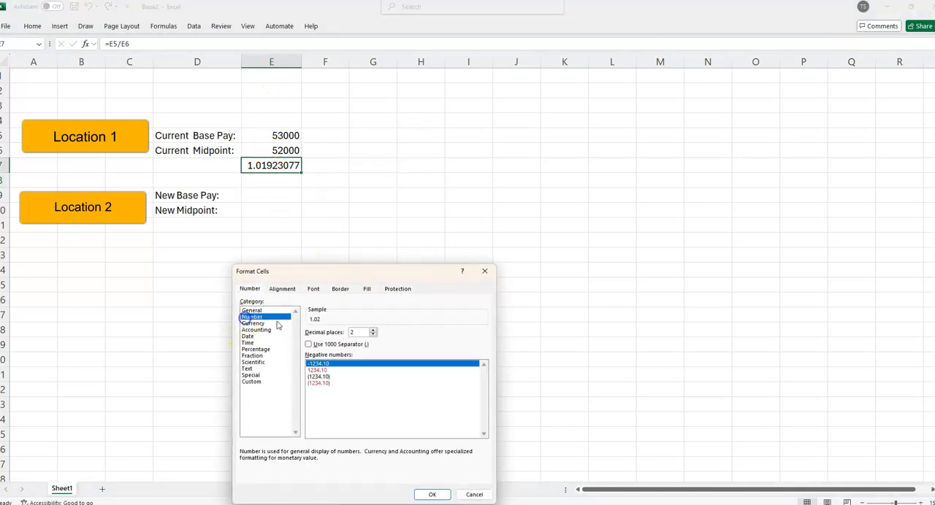
pyautogui.click(431, 494)
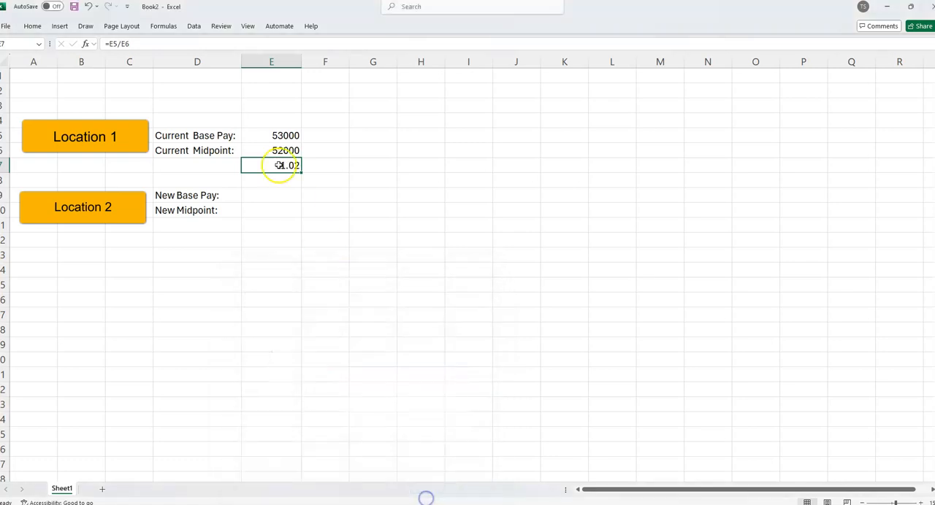
pyautogui.click(30, 27)
pyautogui.click(223, 62)
pyautogui.click(298, 167)
pyautogui.click(277, 146)
pyautogui.click(295, 133)
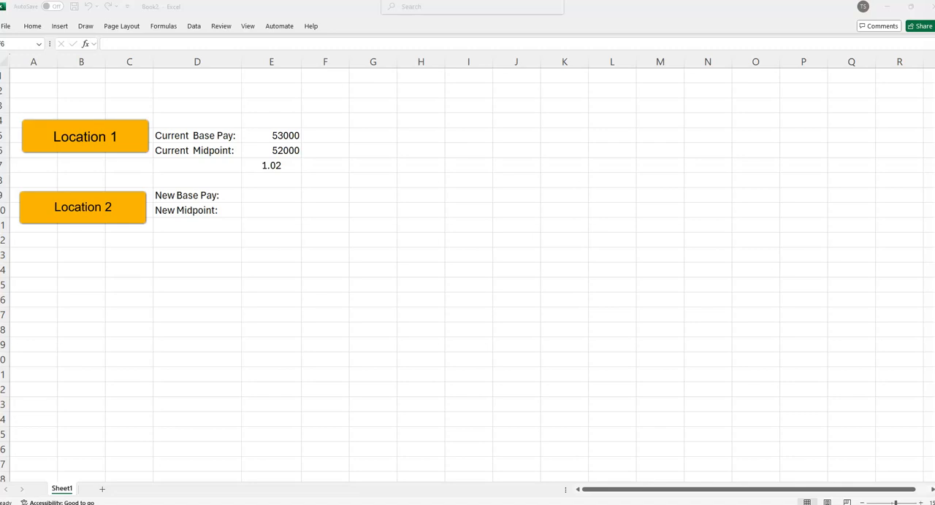
# Enter 64000 as Location 2's new midpoint in E10 and 53000 as its new base pay in E9.
pyautogui.click(292, 209)
pyautogui.write('64000')
pyautogui.click(280, 194)
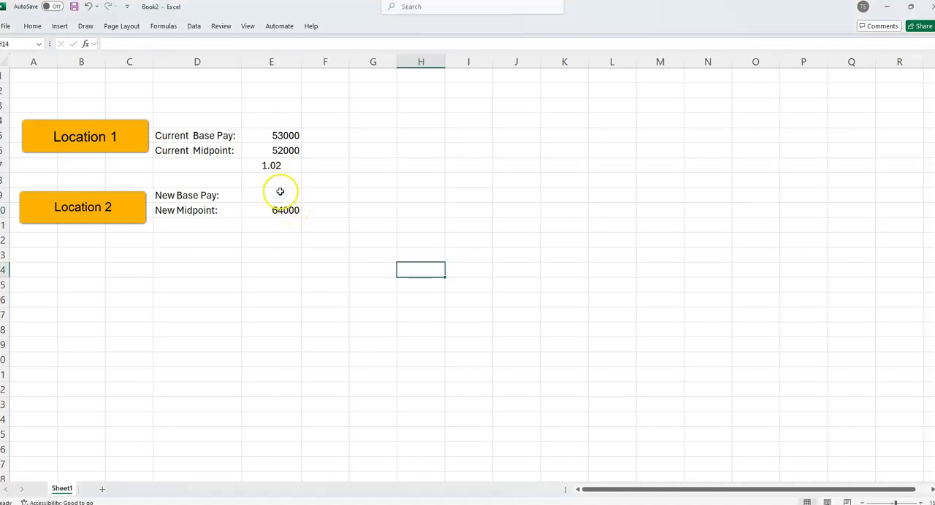
pyautogui.click(264, 165)
pyautogui.click(279, 136)
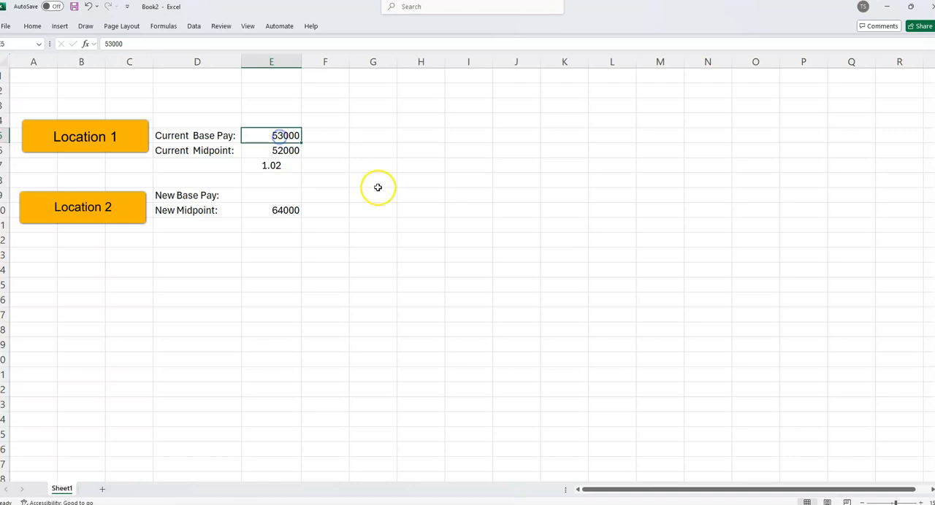
pyautogui.click(276, 198)
pyautogui.write('53000')
pyautogui.press('Return')
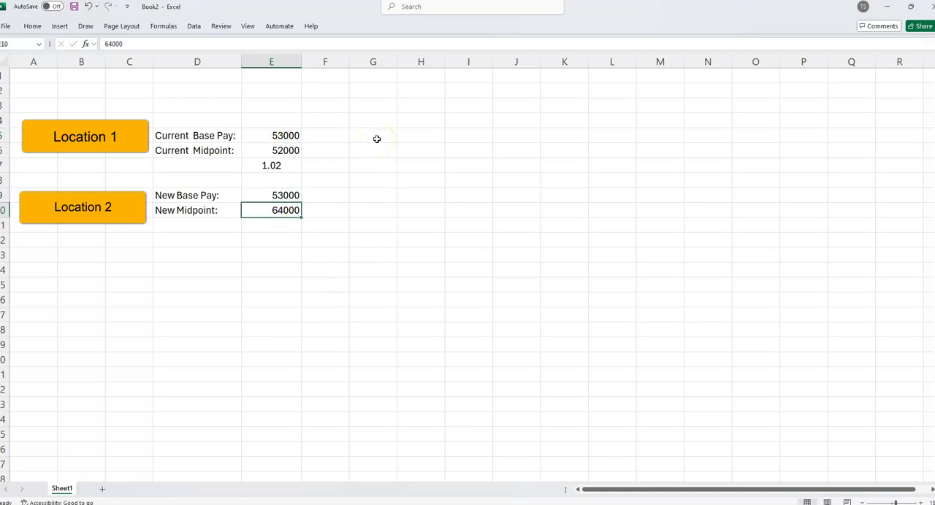
# Copy the ratio formula from E7 to E11 so that it calculates =E9/E10 for Location 2.
pyautogui.click(286, 166)
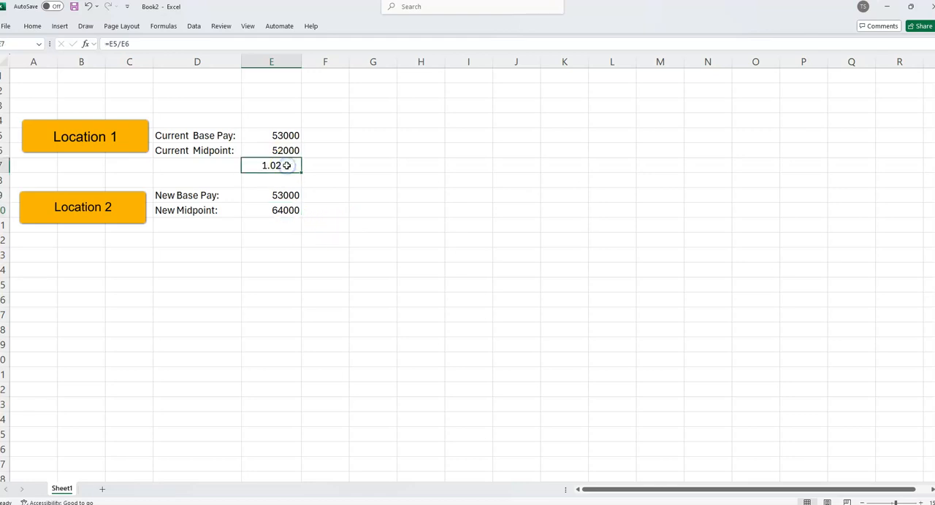
pyautogui.hotkey('ctrl', 'c')
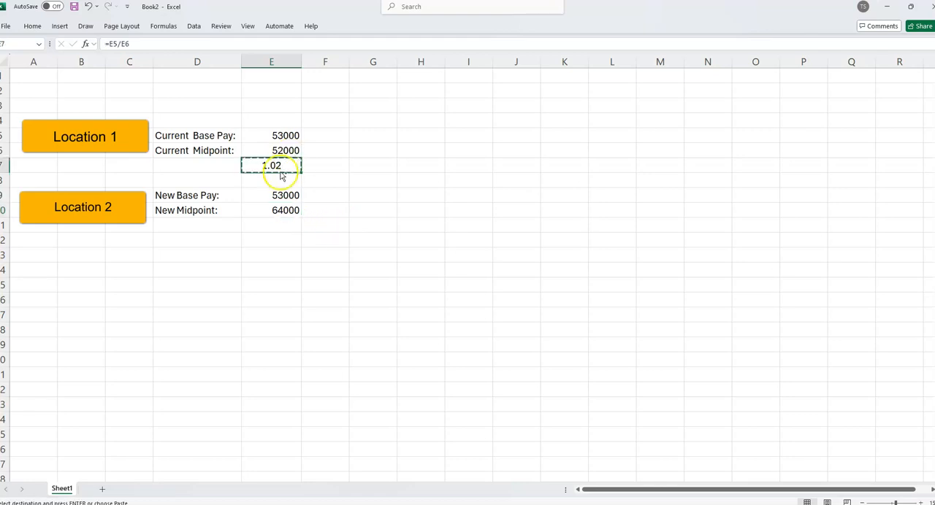
pyautogui.click(271, 225)
pyautogui.hotkey('ctrl', 'v')
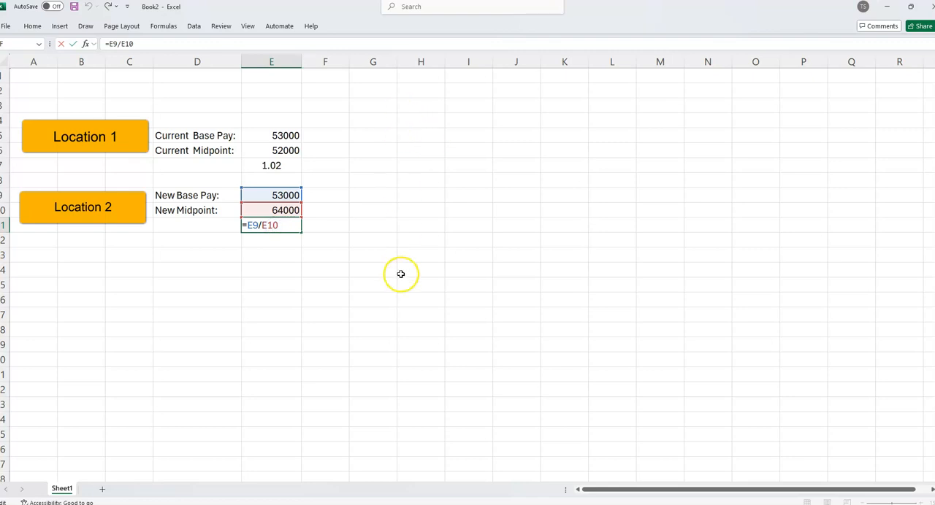
pyautogui.hotkey('ctrl', 'Return')
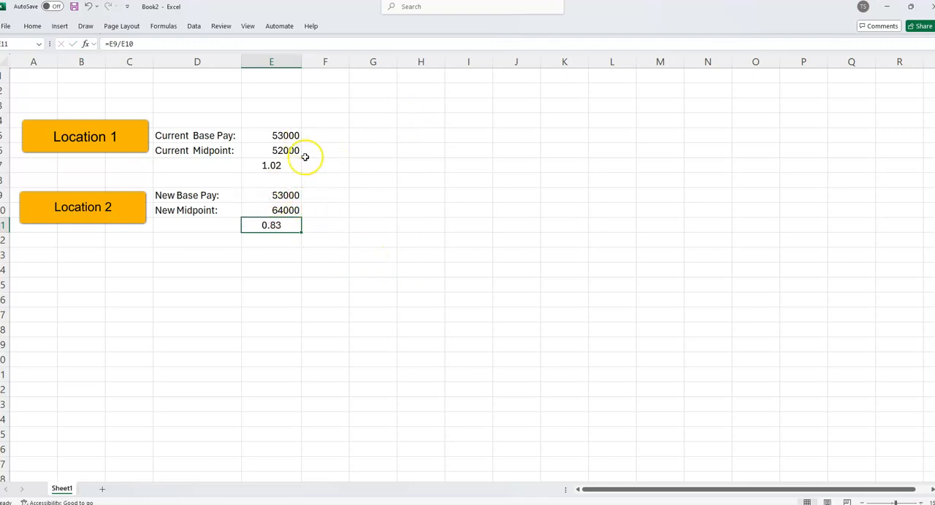
pyautogui.click(210, 168)
pyautogui.click(121, 153)
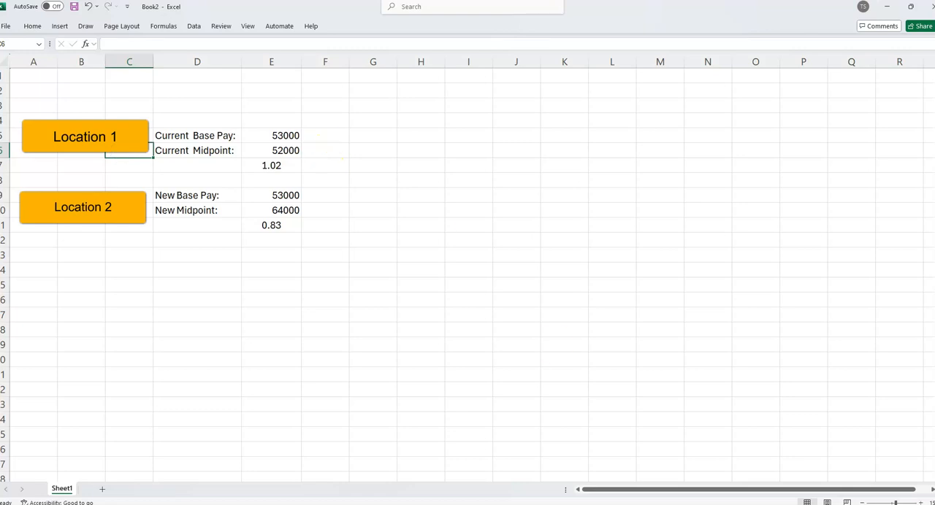
# Place the multi-structure geo tiers workbook beside Book2 and highlight the Tier 1 C (Leads) row through its midpoint.
pyautogui.click(403, 465)
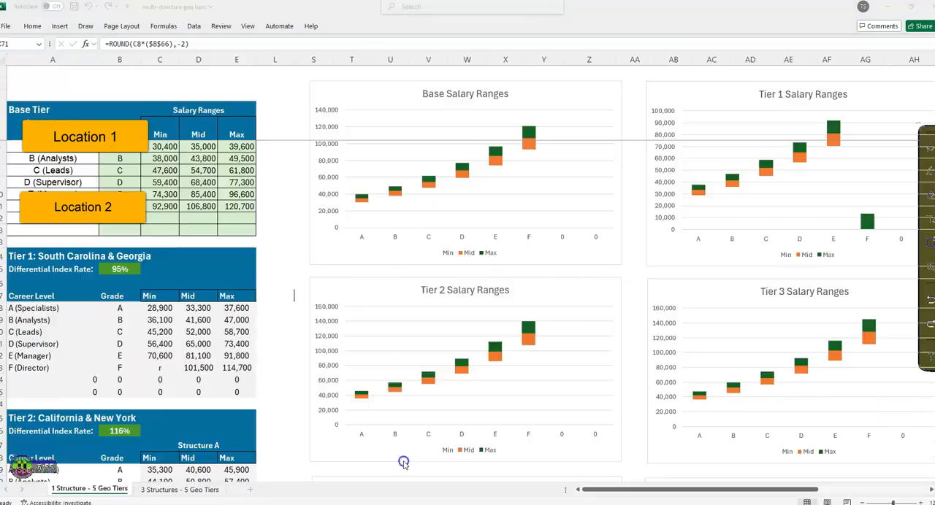
pyautogui.click(910, 7)
pyautogui.moveTo(517, 108); pyautogui.dragTo(851, 61)
pyautogui.scroll(-3, 587, 279)
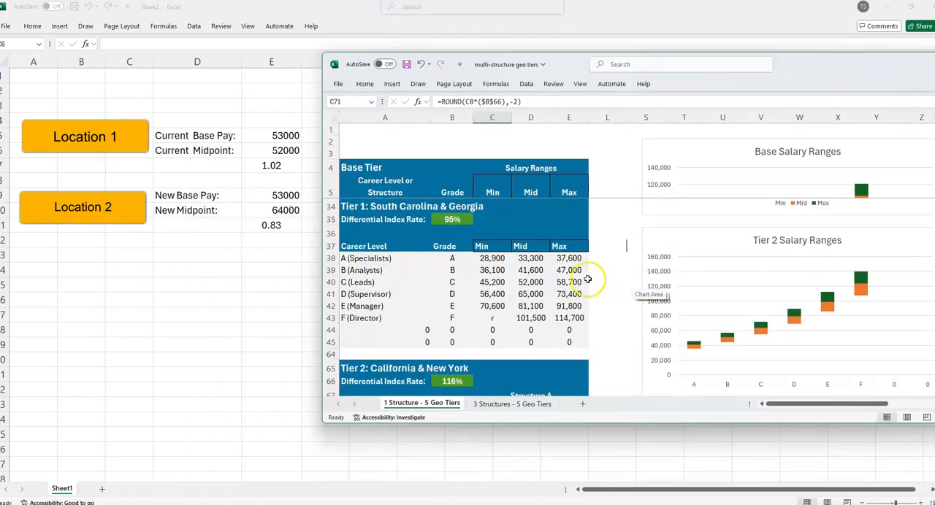
pyautogui.click(449, 283)
pyautogui.click(524, 279)
pyautogui.moveTo(377, 279); pyautogui.dragTo(514, 281)
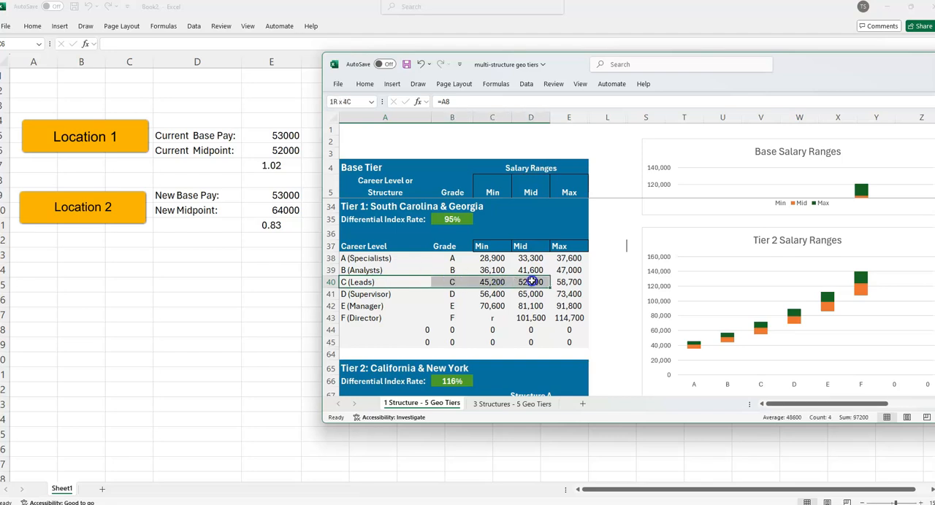
# Enlarge the geo tiers window, look up the Tier 2 C (Leads) midpoint, and set Location 2's new midpoint in Book2's E10 to 63500.
pyautogui.moveTo(785, 82); pyautogui.dragTo(801, 67)
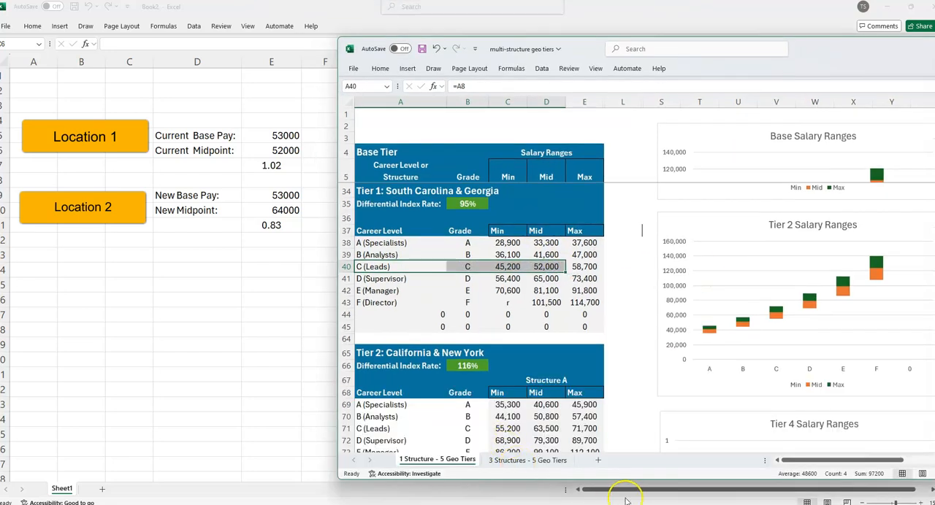
pyautogui.moveTo(626, 482); pyautogui.dragTo(627, 504)
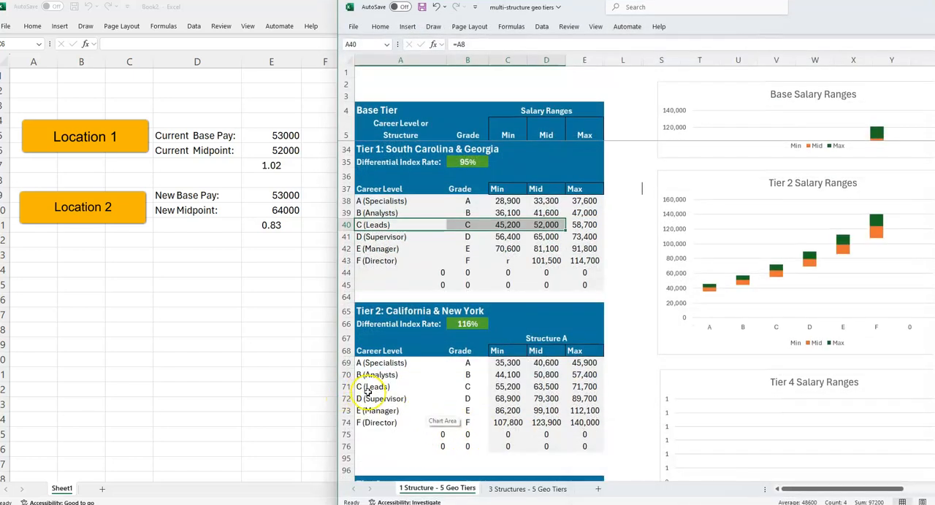
pyautogui.click(367, 392)
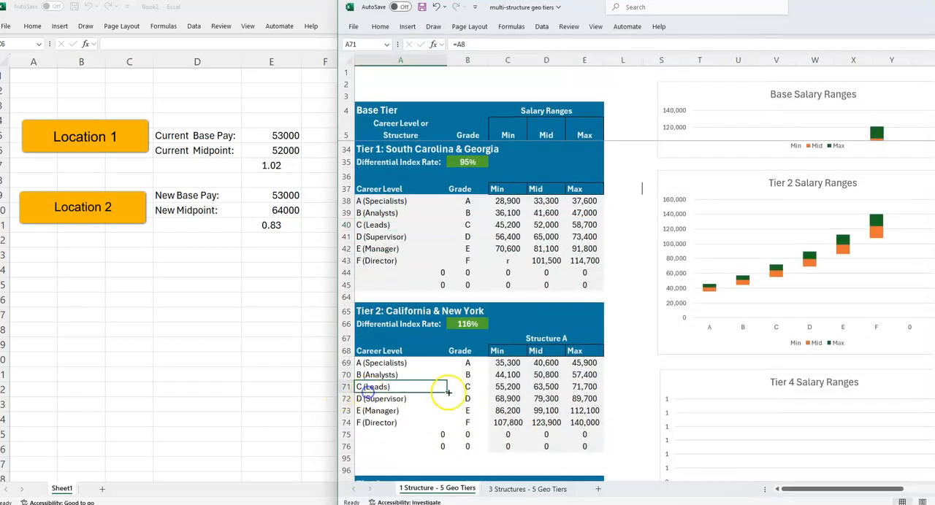
pyautogui.click(544, 387)
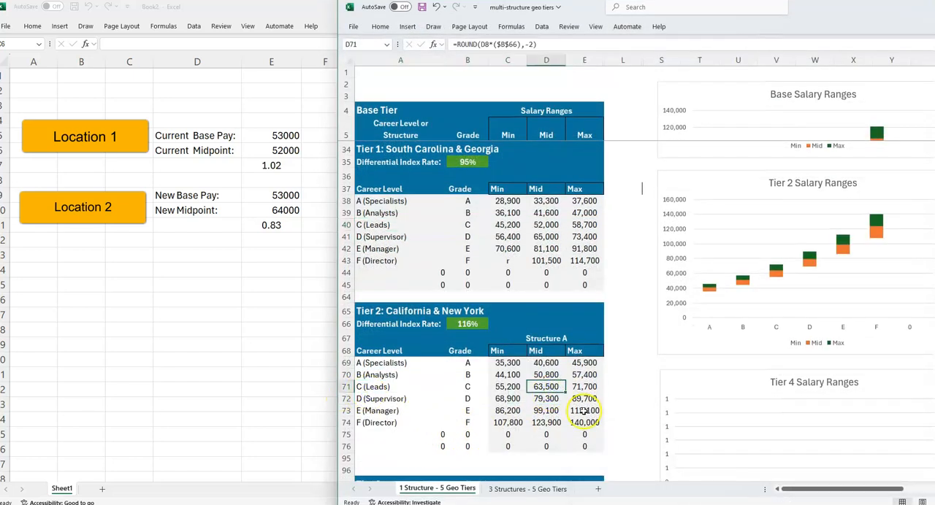
pyautogui.click(298, 207)
pyautogui.write('63500')
pyautogui.click(468, 405)
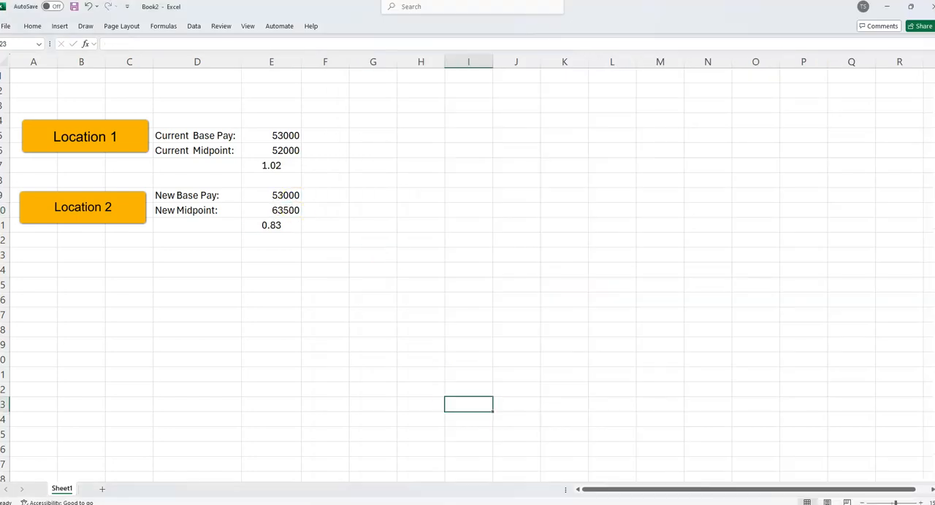
# Return to the geo tiers workbook and examine the Tier 2 C (Leads) salary range and its midpoint.
pyautogui.hotkey('alt', 'Tab')
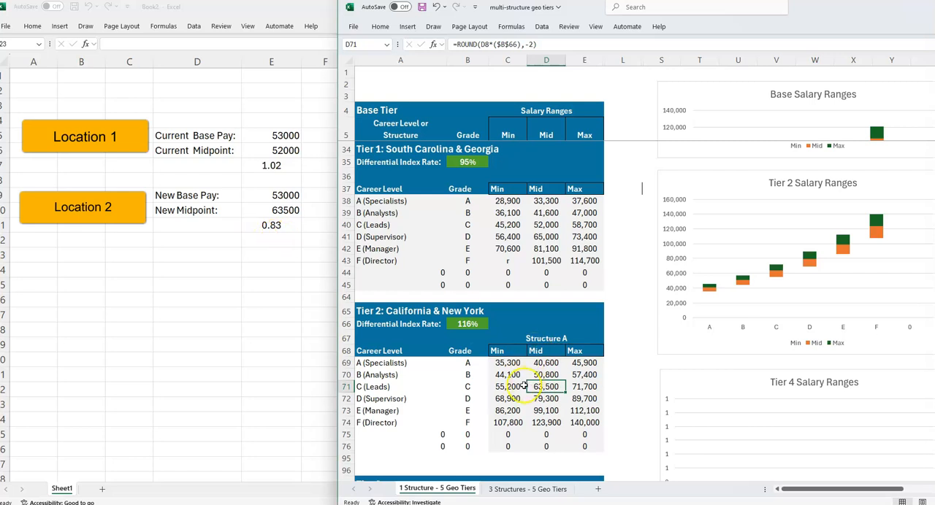
pyautogui.moveTo(417, 386); pyautogui.dragTo(588, 387)
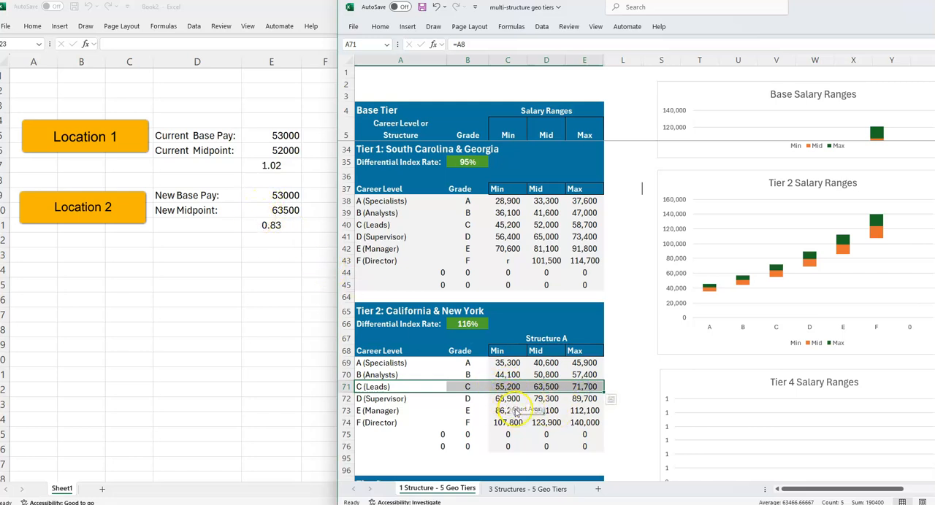
pyautogui.click(556, 387)
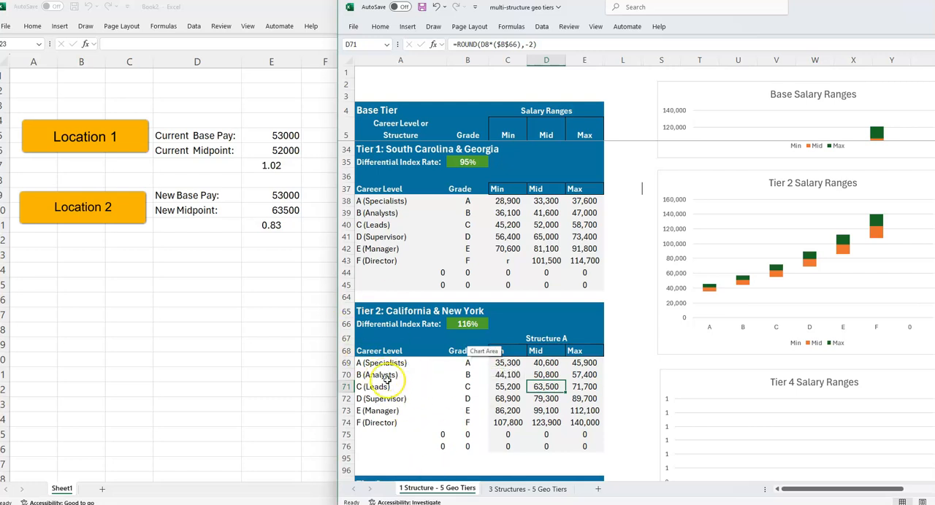
# In the Book2 workbook, set Location 2's new base pay in E9 to 64000.
pyautogui.click(248, 234)
pyautogui.click(285, 191)
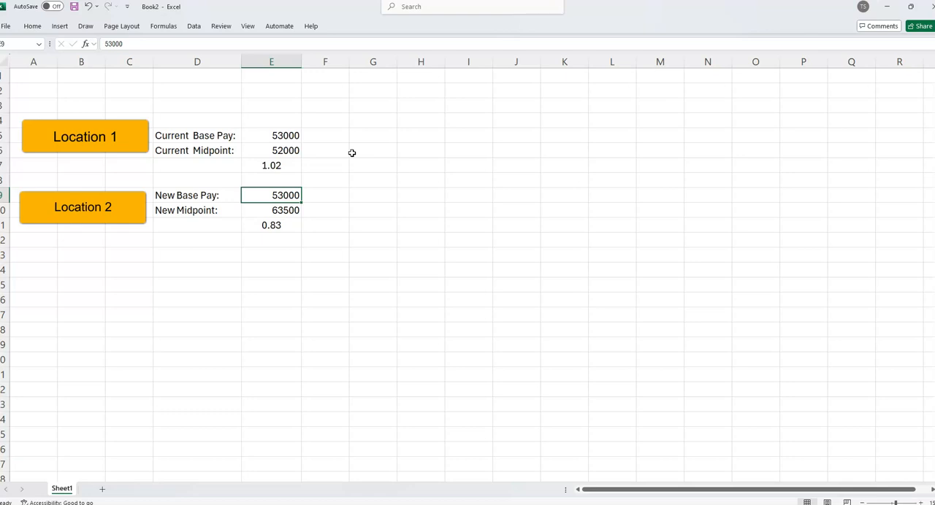
pyautogui.write('64')
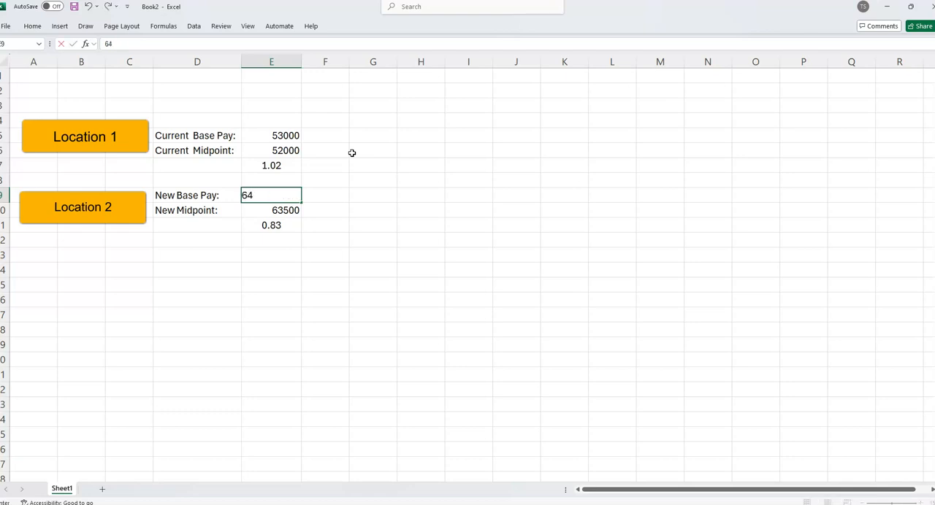
pyautogui.press('Return')
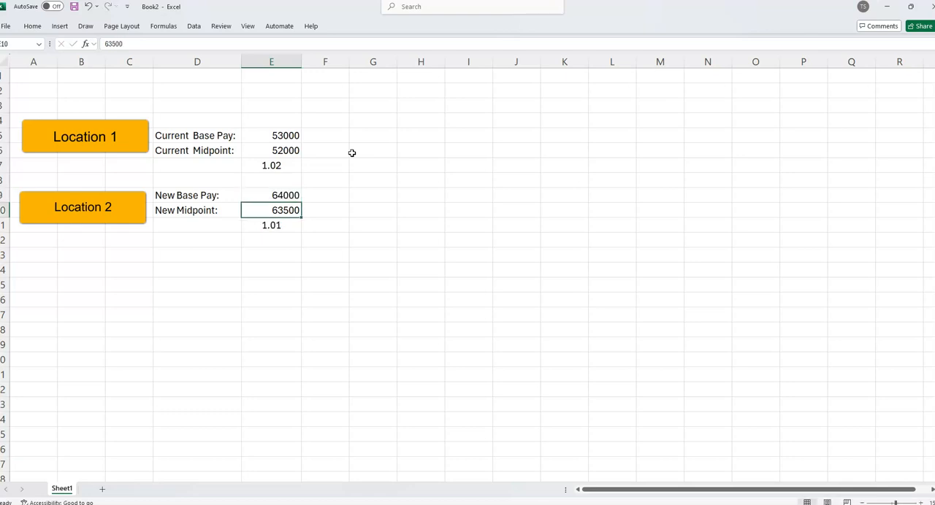
pyautogui.click(282, 258)
# Change Location 2's new base pay in E9 to 64500 and compare the ratios in E11 and E7.
pyautogui.click(250, 195)
pyautogui.click(291, 226)
pyautogui.click(277, 194)
pyautogui.doubleClick(245, 192)
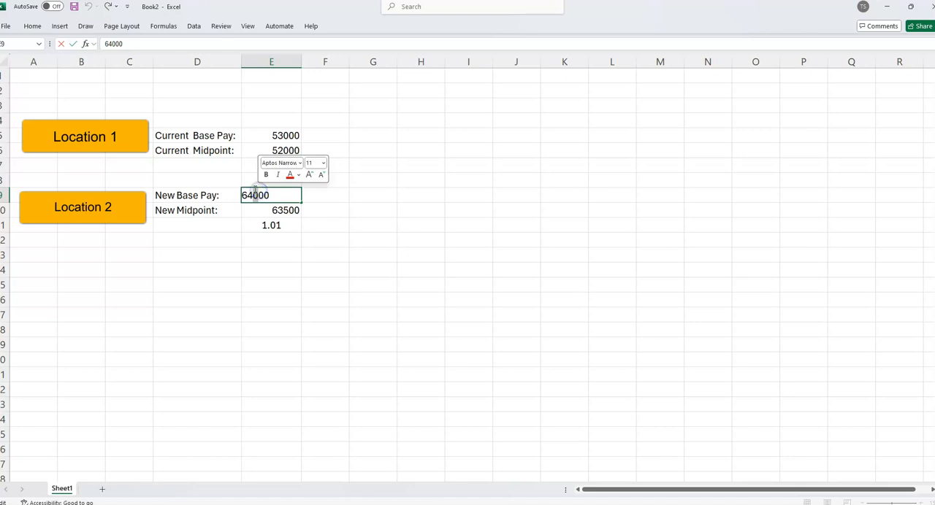
pyautogui.write('5')
pyautogui.press('Return')
pyautogui.click(315, 231)
pyautogui.click(280, 227)
pyautogui.click(283, 166)
# Label Location 1's ratio in D7 as Compa-ratio and copy the label to D11 for Location 2.
pyautogui.click(164, 165)
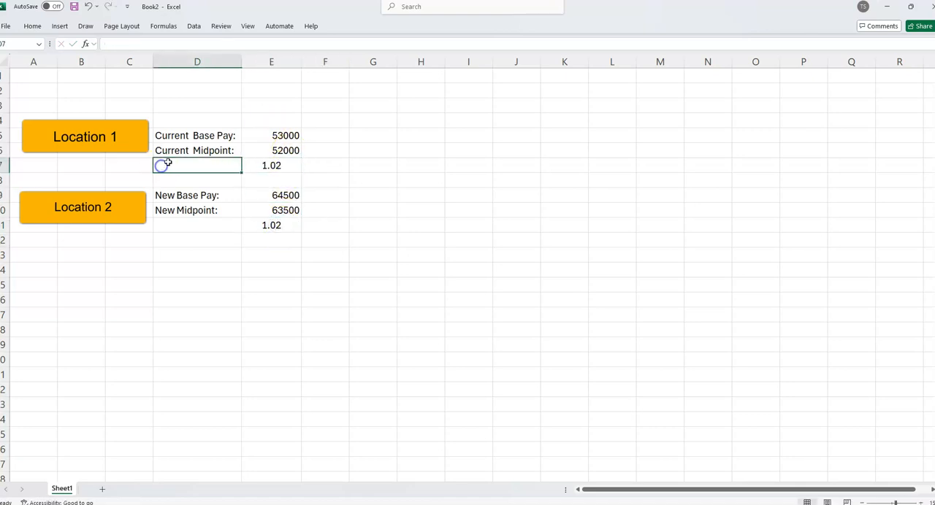
pyautogui.write('Compa')
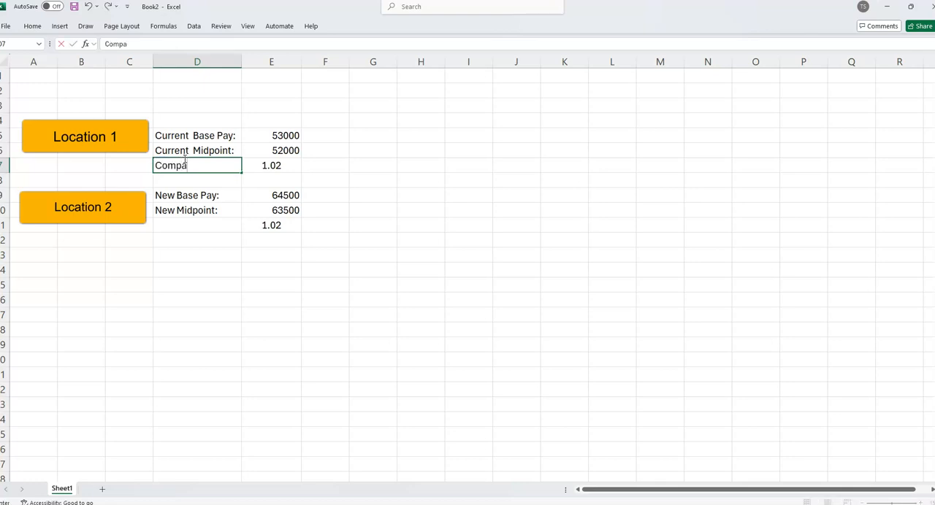
pyautogui.write('-ratio')
pyautogui.click(233, 225)
pyautogui.click(206, 161)
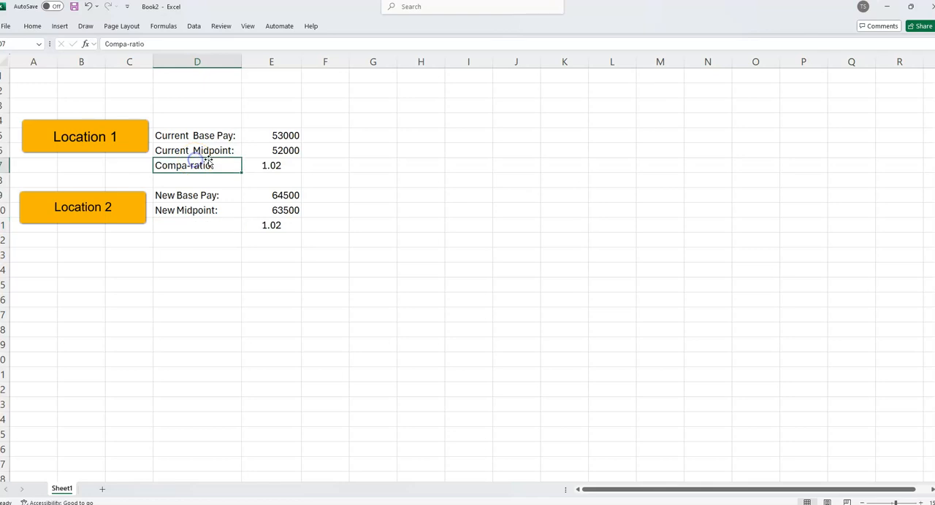
pyautogui.hotkey('ctrl', 'c')
pyautogui.click(225, 225)
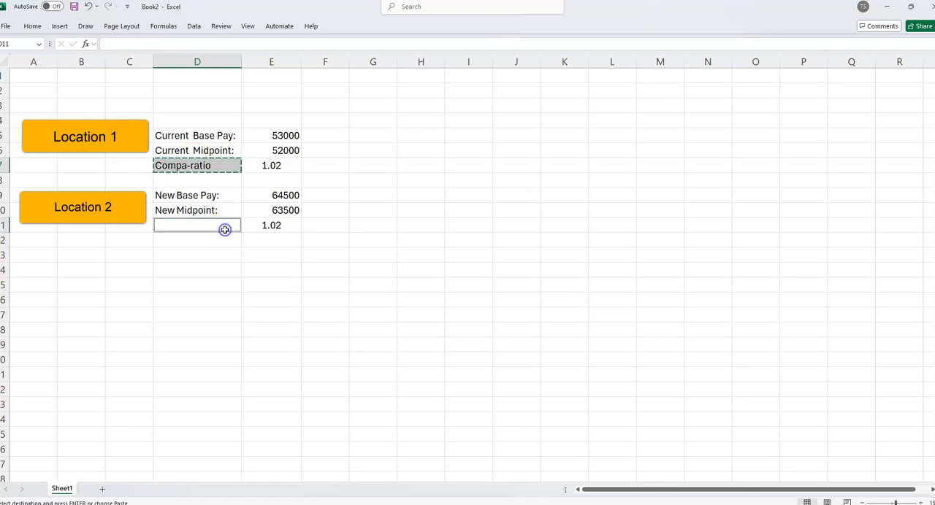
pyautogui.hotkey('ctrl', 'v')
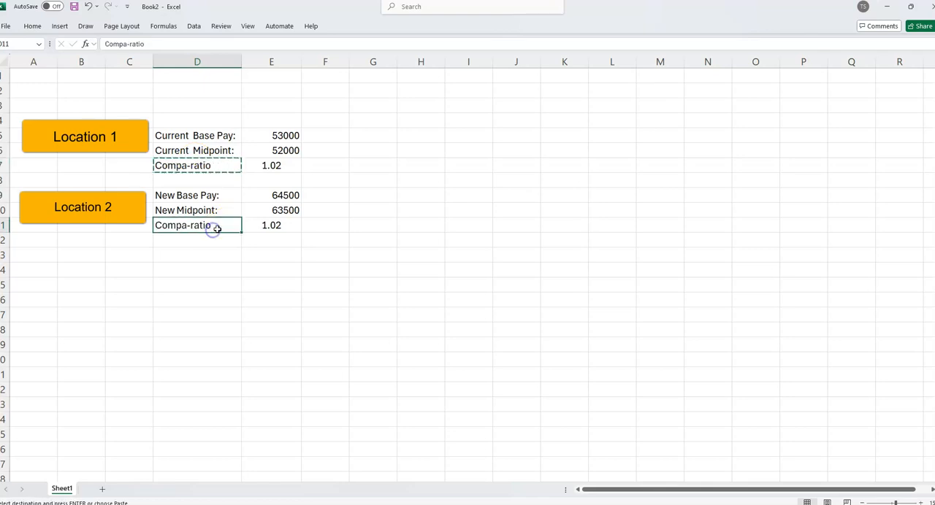
# Make the compa-ratio labels and values bold for both locations, in D11:E11 and D7:E7.
pyautogui.moveTo(214, 226); pyautogui.dragTo(268, 226)
pyautogui.rightClick(271, 227)
pyautogui.hotkey('ctrl', 'b')
pyautogui.moveTo(219, 166); pyautogui.dragTo(271, 165)
pyautogui.rightClick(271, 165)
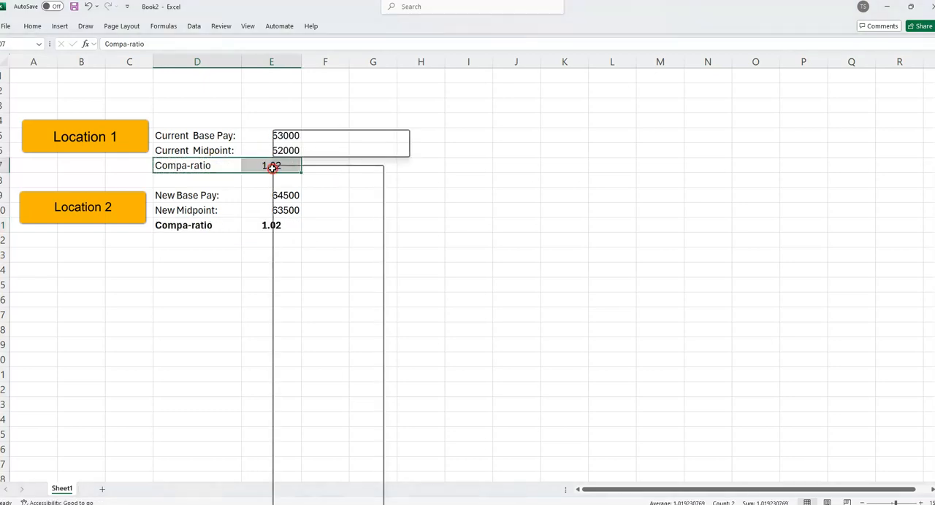
pyautogui.click(279, 151)
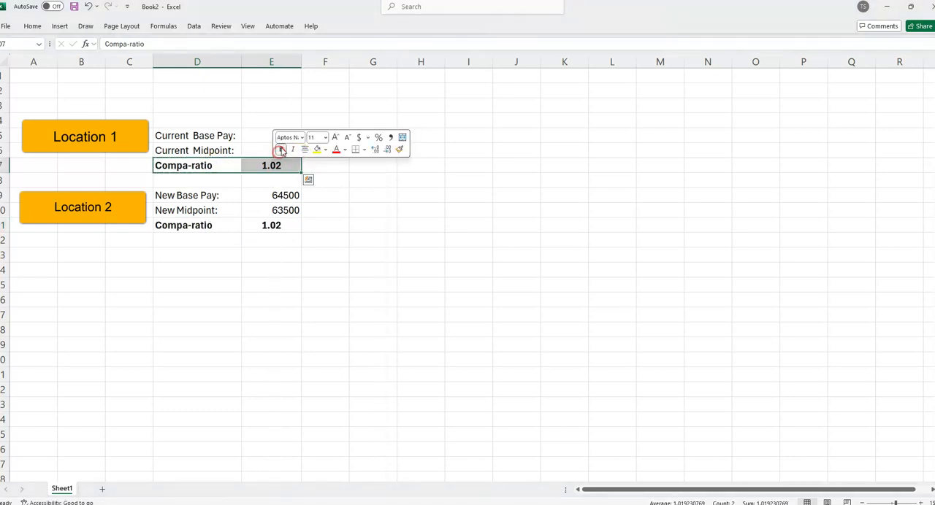
pyautogui.click(323, 180)
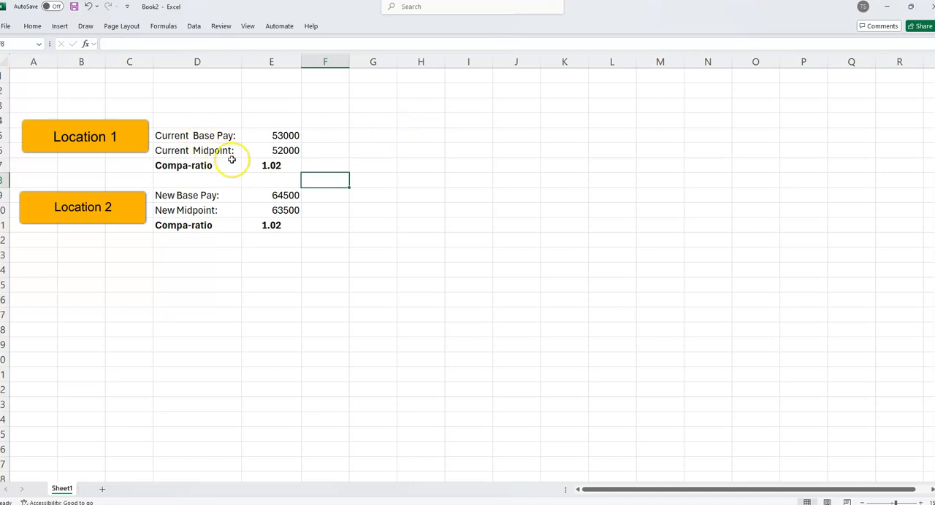
pyautogui.click(310, 141)
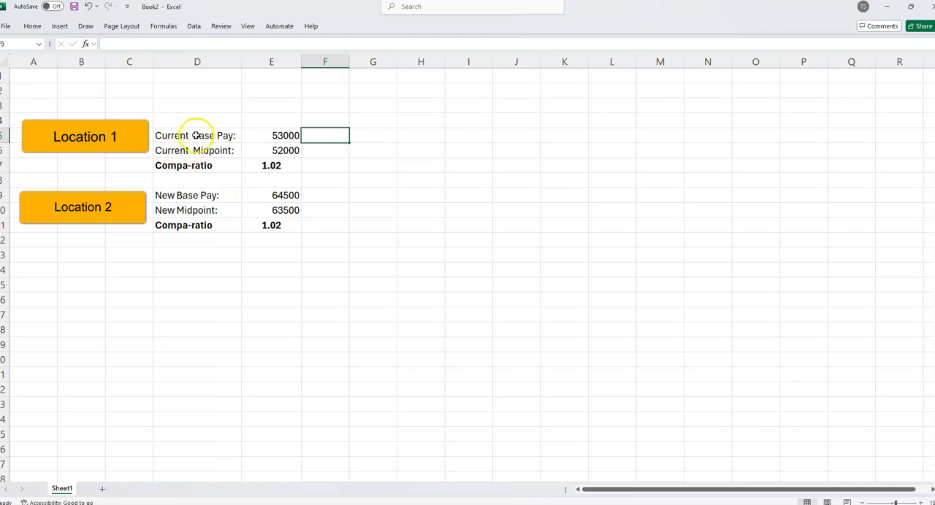
pyautogui.click(182, 178)
pyautogui.click(290, 238)
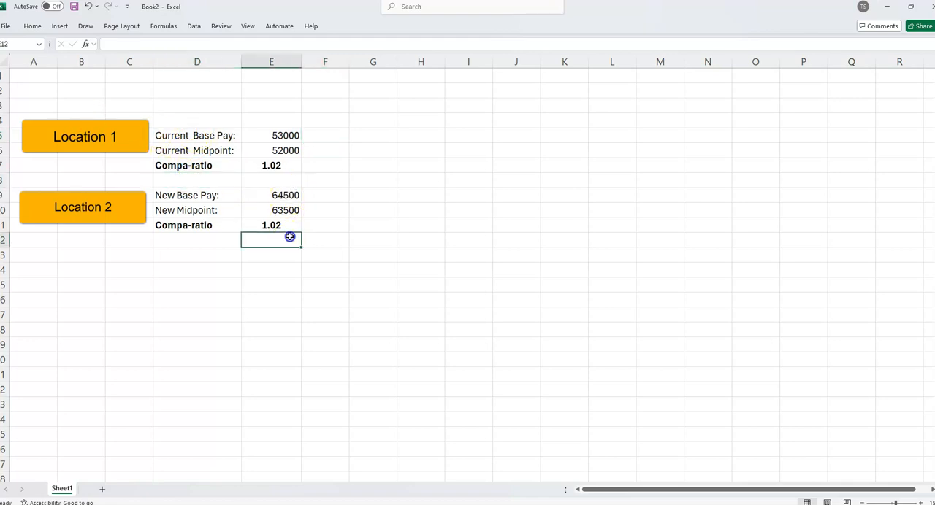
pyautogui.click(219, 240)
pyautogui.moveTo(139, 239); pyautogui.dragTo(312, 239)
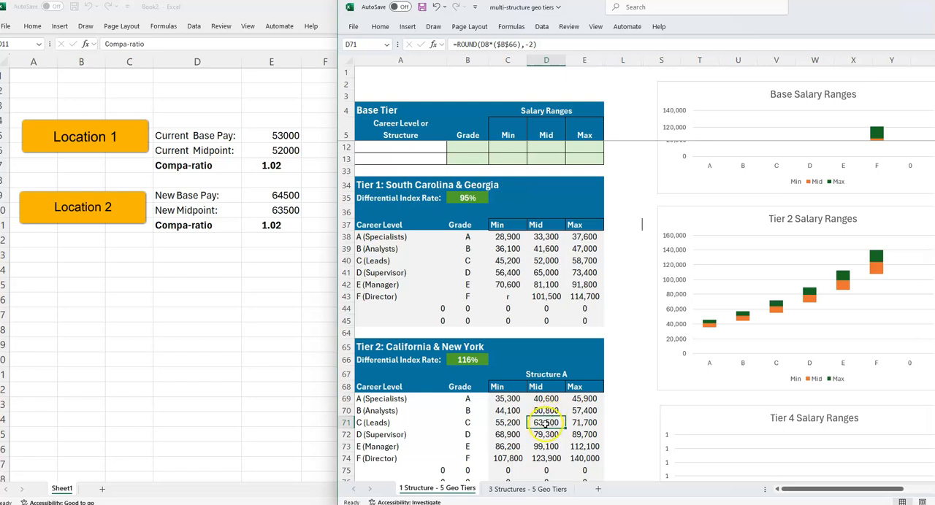
# In the geo tiers workbook, compare the C (Leads) salary range of Tier 2 with that of Tier 1.
pyautogui.click(498, 425)
pyautogui.hotkey('shift', 'Right')
pyautogui.hotkey('shift', 'Right')
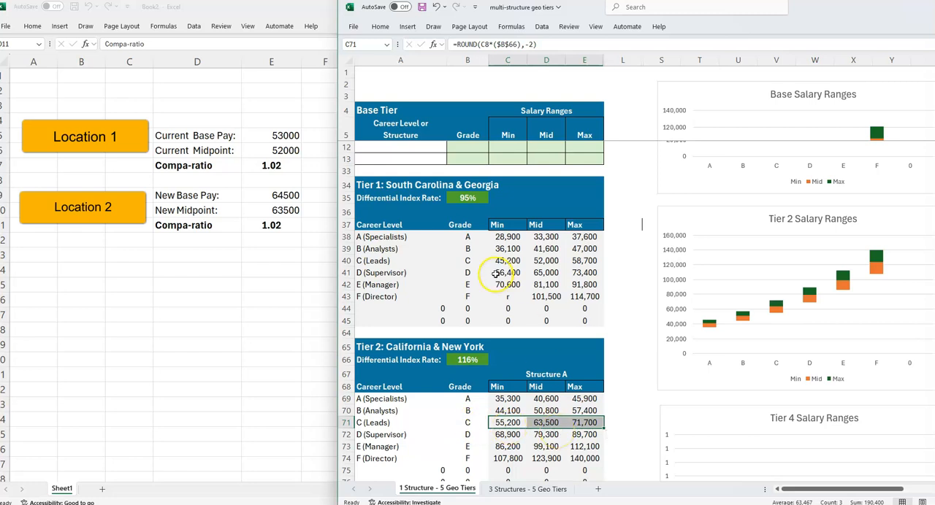
pyautogui.moveTo(432, 259); pyautogui.dragTo(588, 262)
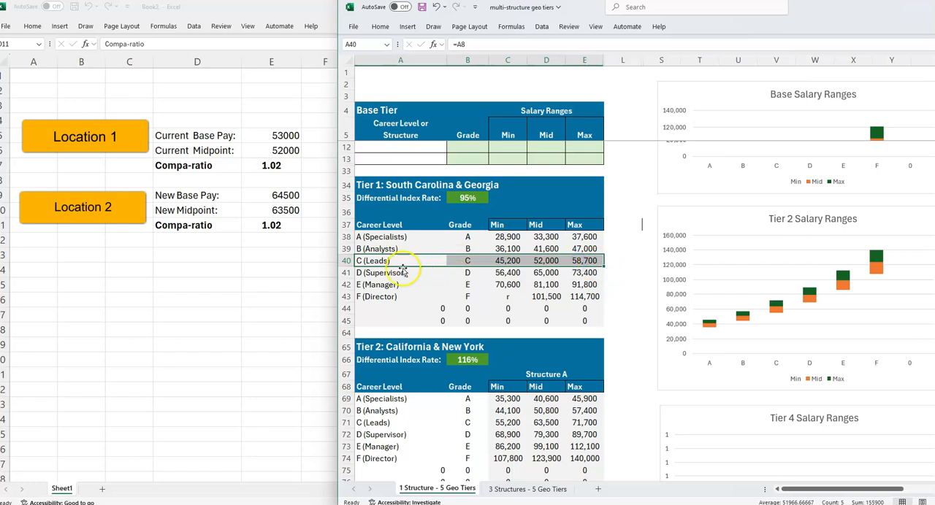
pyautogui.click(593, 260)
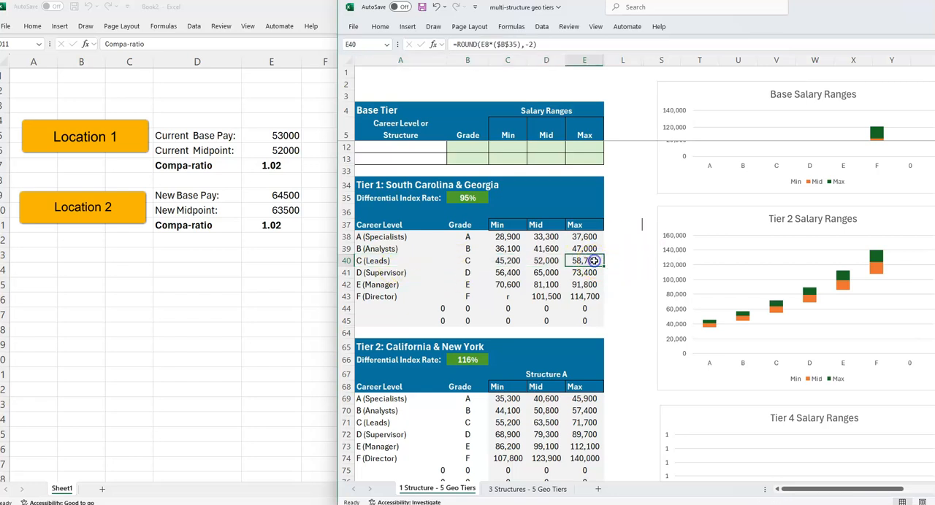
pyautogui.moveTo(446, 262); pyautogui.dragTo(400, 263)
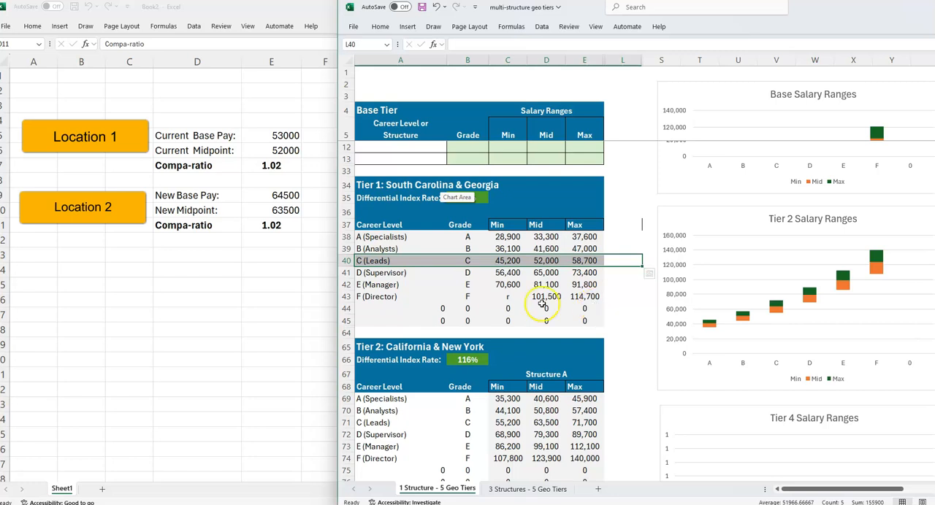
# Return to Book2 and copy the New Base Pay label and value from D9:E9 to D14:E14.
pyautogui.click(171, 265)
pyautogui.click(216, 209)
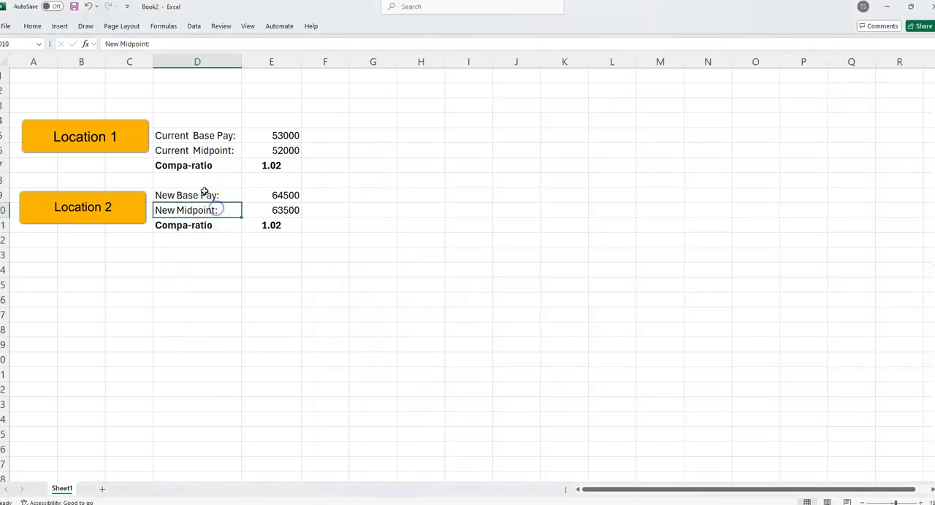
pyautogui.moveTo(206, 194); pyautogui.dragTo(267, 196)
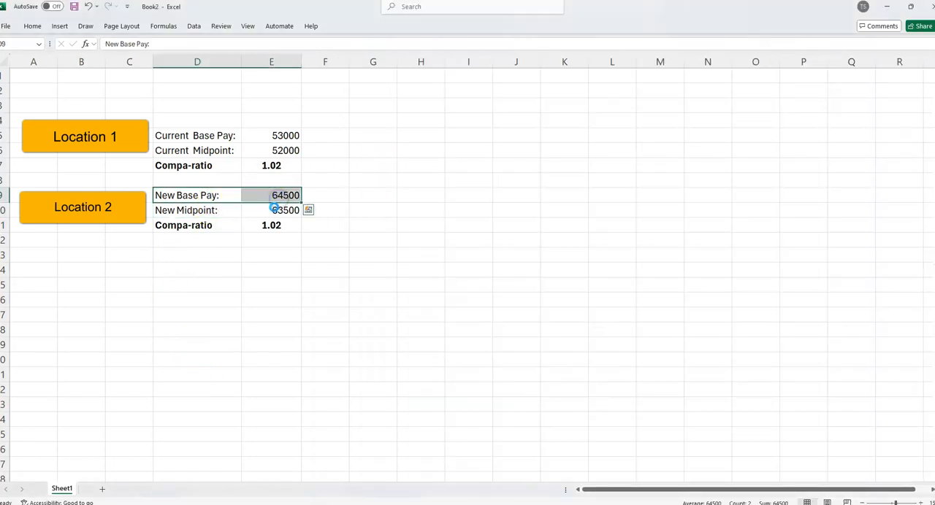
pyautogui.hotkey('ctrl', 'c')
pyautogui.click(197, 270)
pyautogui.hotkey('ctrl', 'v')
pyautogui.click(282, 269)
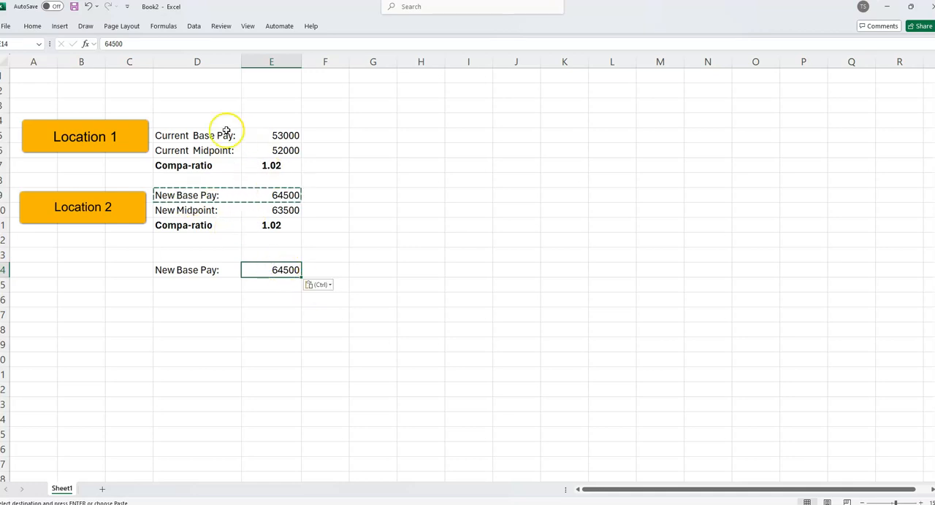
# Copy Location 1's Current Midpoint and Compa-ratio rows from D6:E7 to D15:E16, below the copied base pay.
pyautogui.click(193, 135)
pyautogui.moveTo(198, 151); pyautogui.dragTo(284, 166)
pyautogui.hotkey('ctrl', 'c')
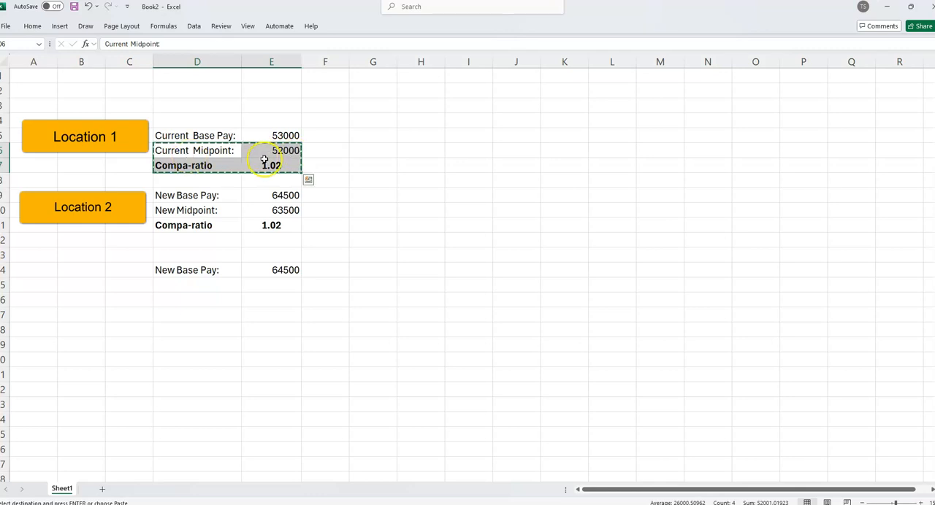
pyautogui.click(198, 286)
pyautogui.hotkey('ctrl', 'v')
# Check the compa-ratio formula in E16 and examine the new base pay and current midpoint it uses.
pyautogui.doubleClick(280, 300)
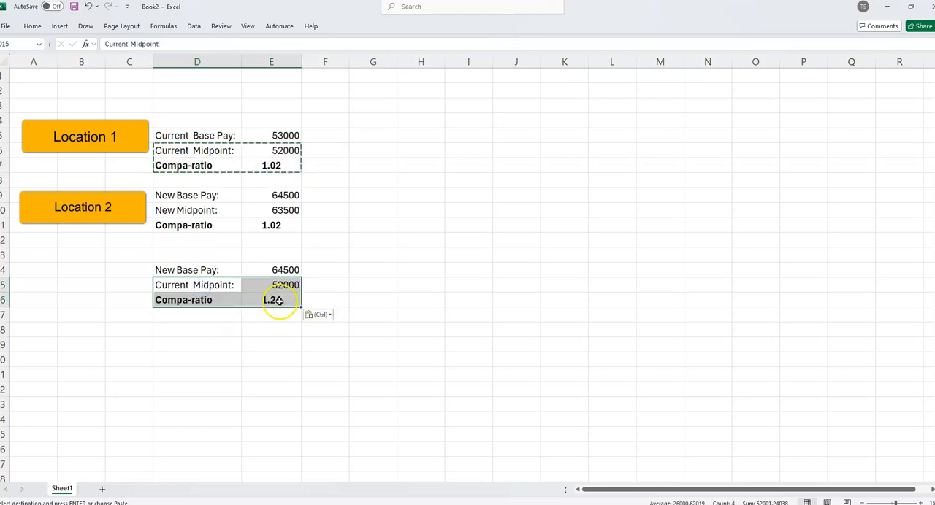
pyautogui.hotkey('ctrl', 'Return')
pyautogui.click(224, 297)
pyautogui.click(278, 301)
pyautogui.click(264, 270)
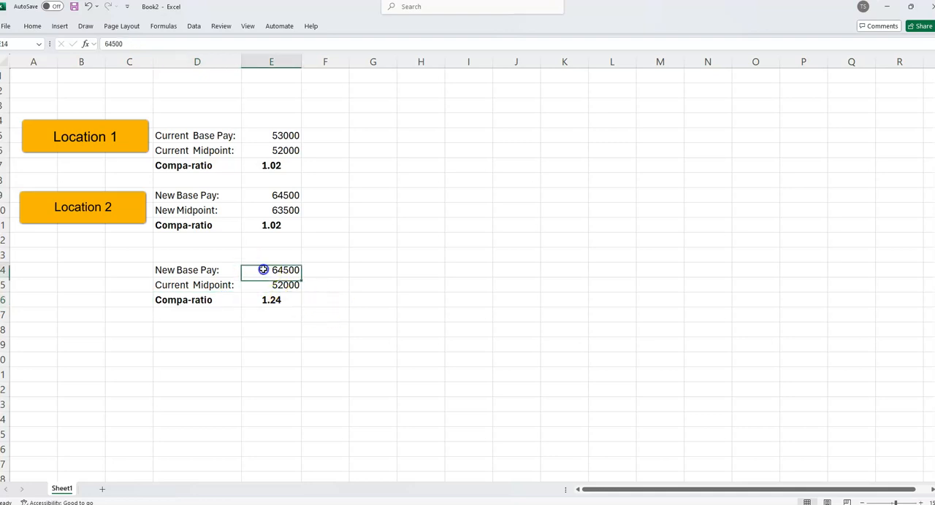
pyautogui.click(170, 268)
pyautogui.click(280, 268)
pyautogui.click(278, 309)
pyautogui.click(276, 288)
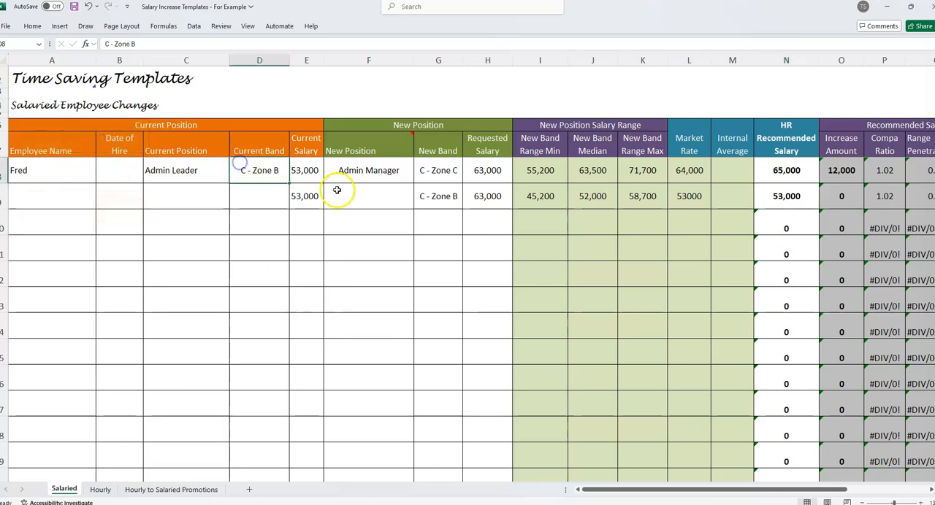
# In the Salary Increase Templates workbook, examine the Current Position columns and the example employee's row on the Salaried sheet.
pyautogui.click(335, 191)
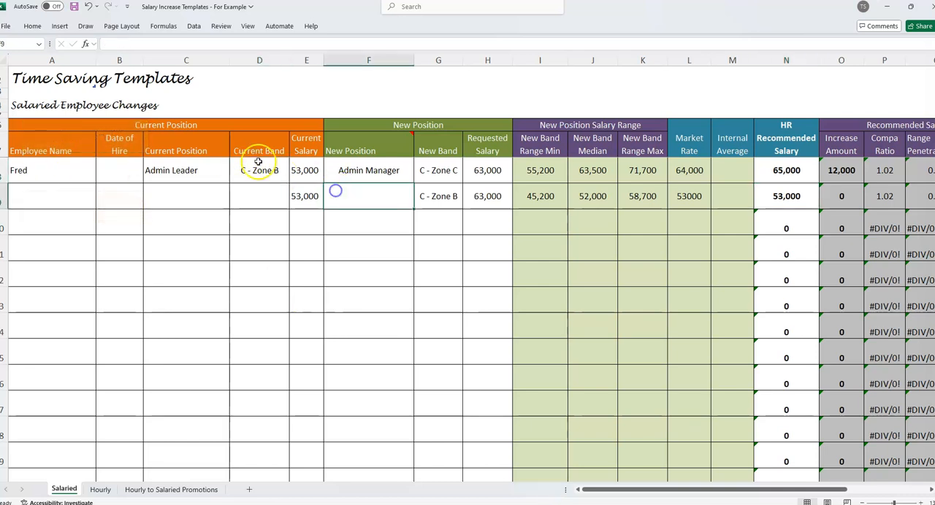
pyautogui.moveTo(695, 497); pyautogui.dragTo(607, 479)
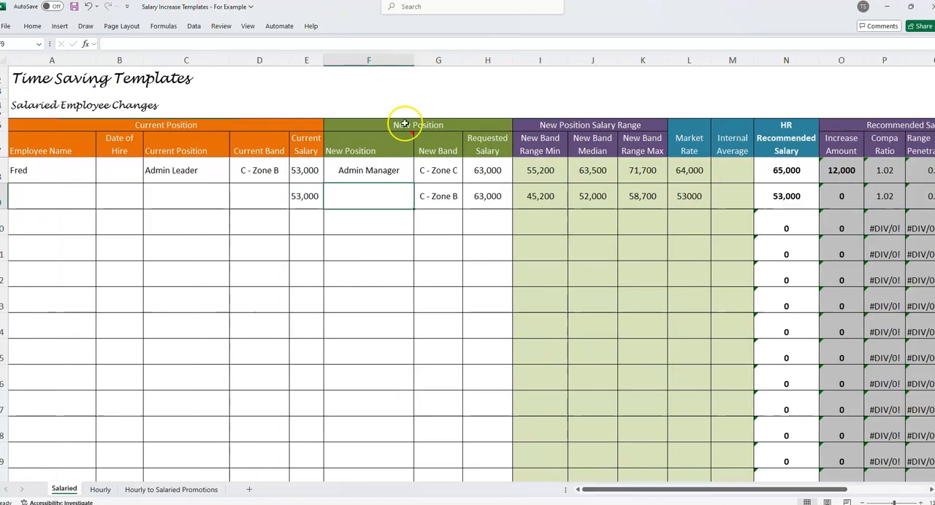
pyautogui.click(177, 184)
pyautogui.click(208, 170)
pyautogui.moveTo(62, 150); pyautogui.dragTo(311, 168)
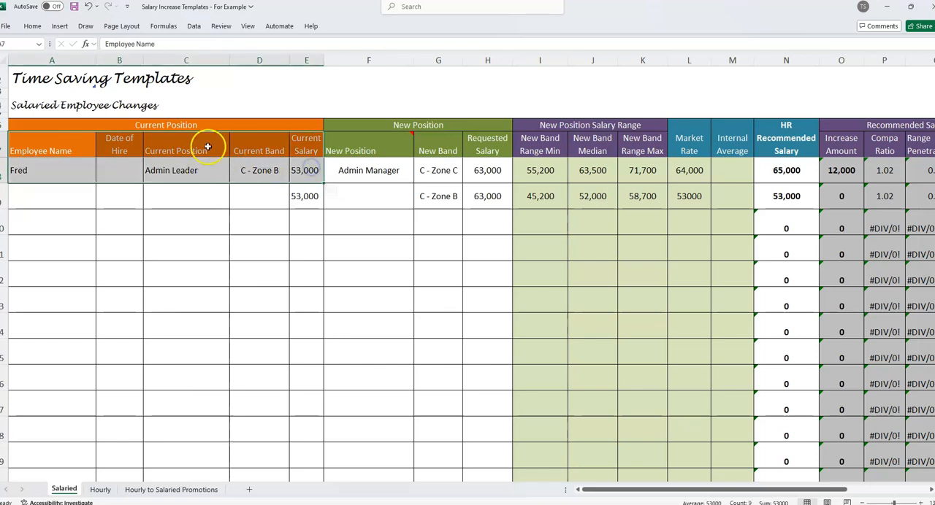
pyautogui.click(188, 122)
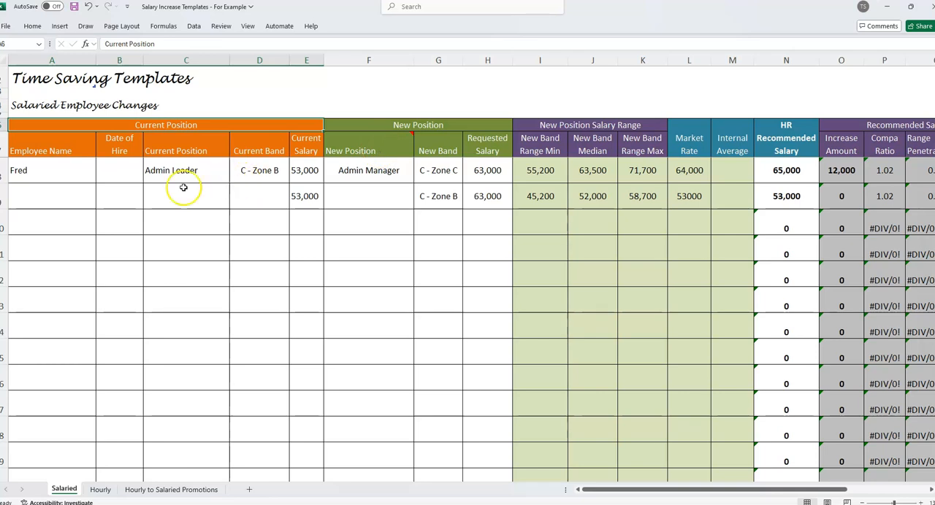
pyautogui.click(138, 200)
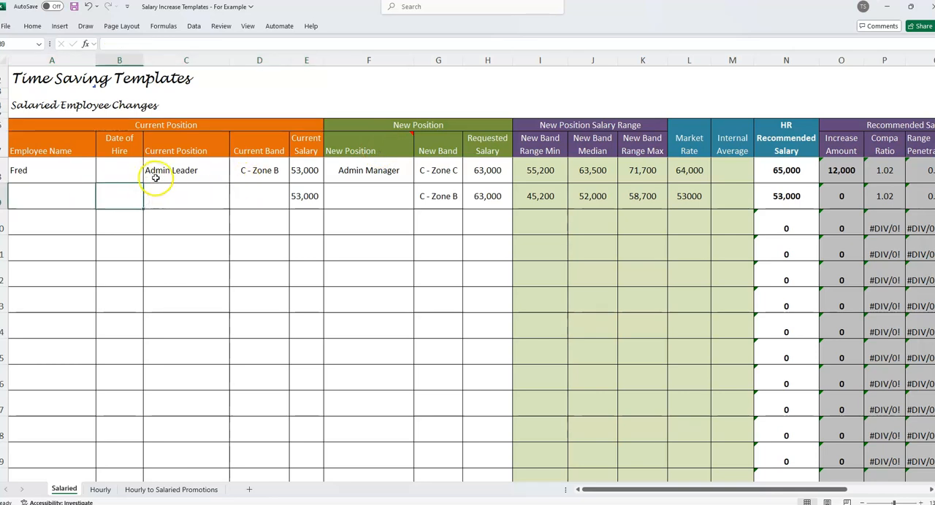
# Append "- new location" to the employee's name in A8 and enter c as the new position in F9.
pyautogui.doubleClick(58, 173)
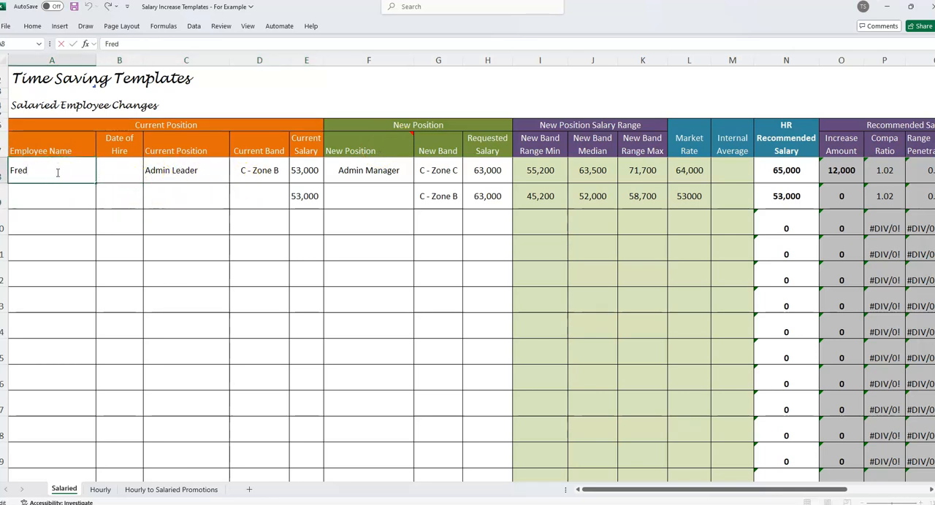
pyautogui.write('- new loc')
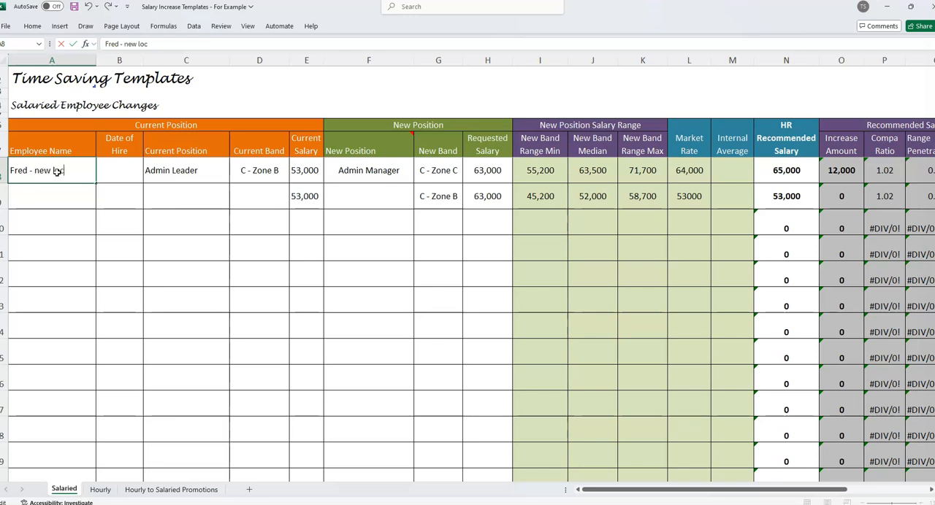
pyautogui.write('ation')
pyautogui.press('Return')
pyautogui.write('F')
pyautogui.write('c')
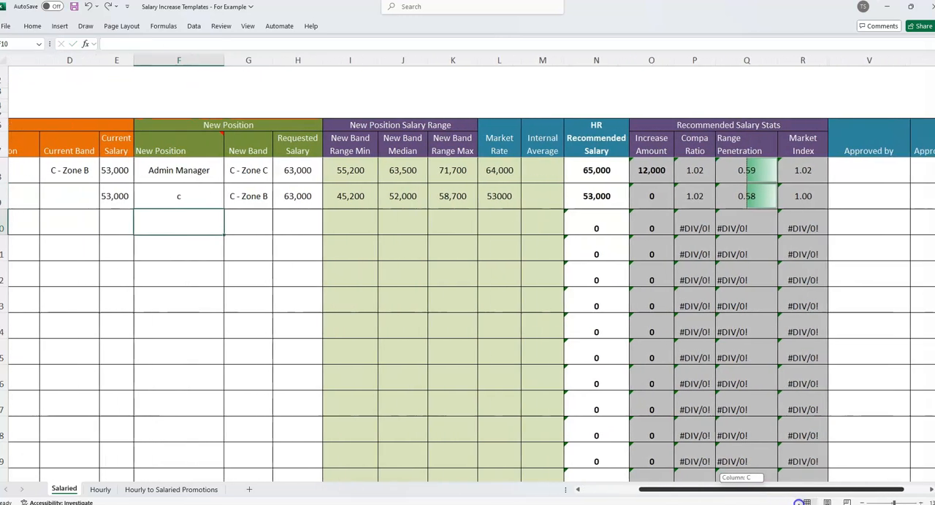
# Examine the HR recommended salary, compa ratio and approval columns for the first employee row.
pyautogui.hscroll(3, 649, 144)
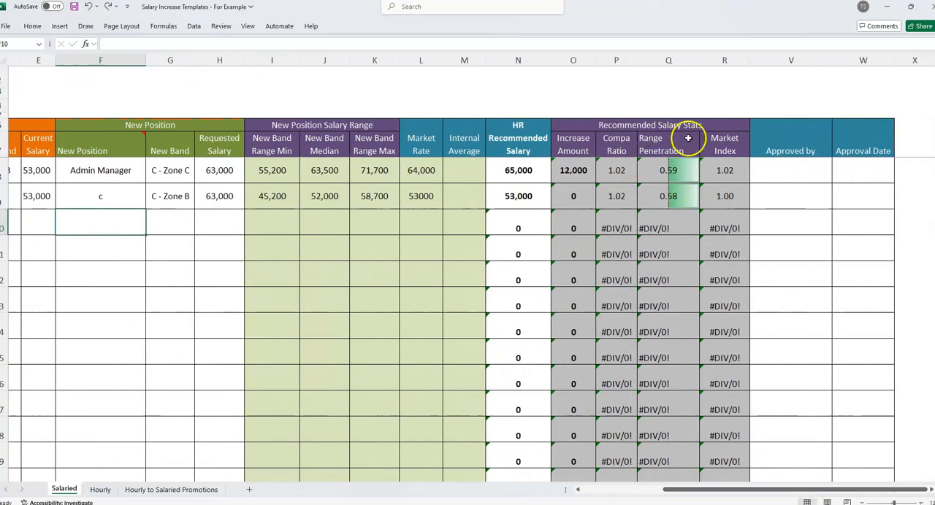
pyautogui.click(618, 171)
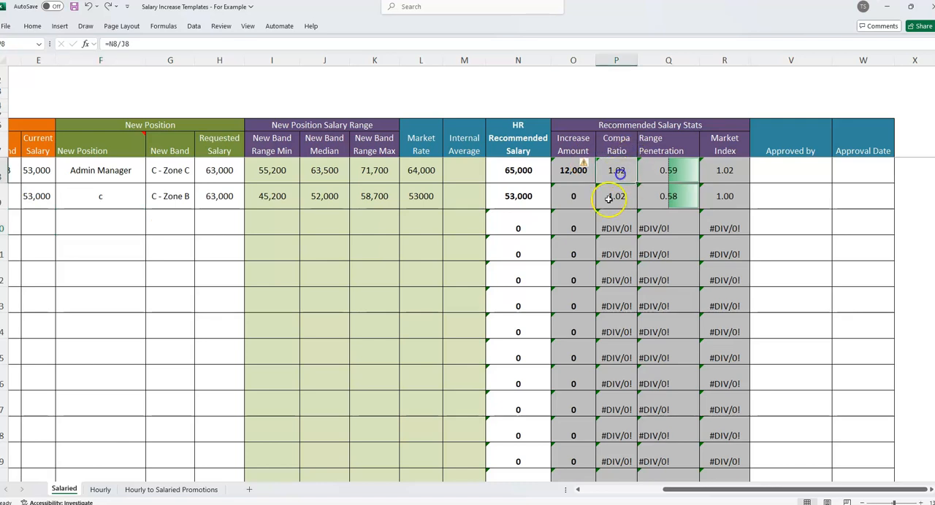
pyautogui.click(523, 176)
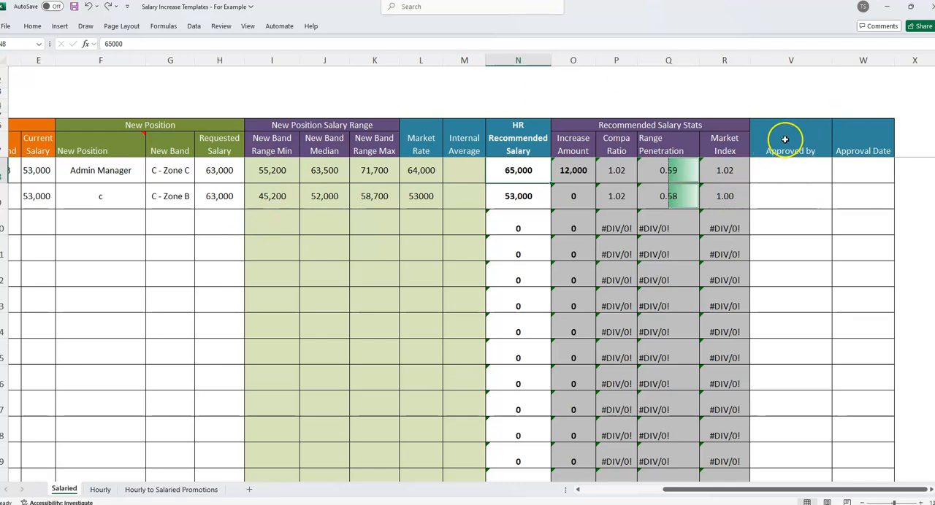
pyautogui.click(801, 202)
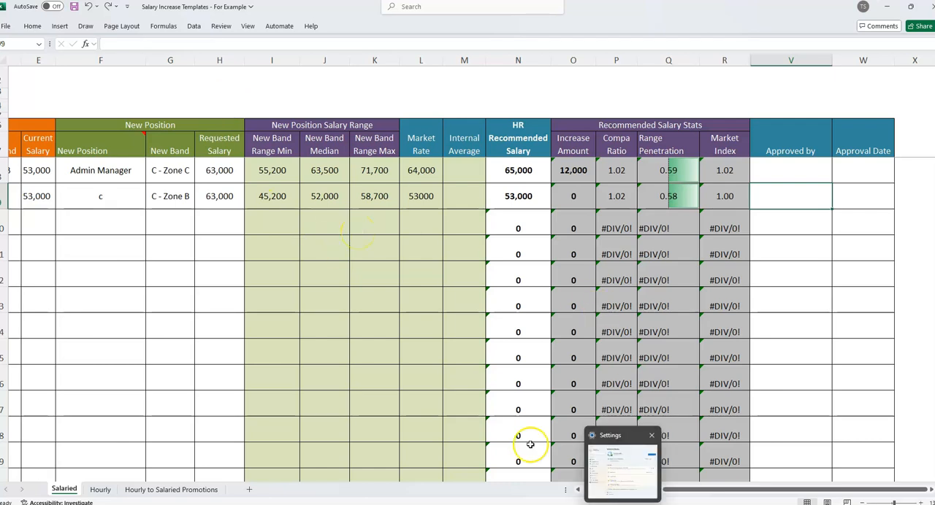
# Switch to the browser showing the Compensation Templates Base Pay Bundle page.
pyautogui.moveTo(521, 487)
pyautogui.click(593, 469)
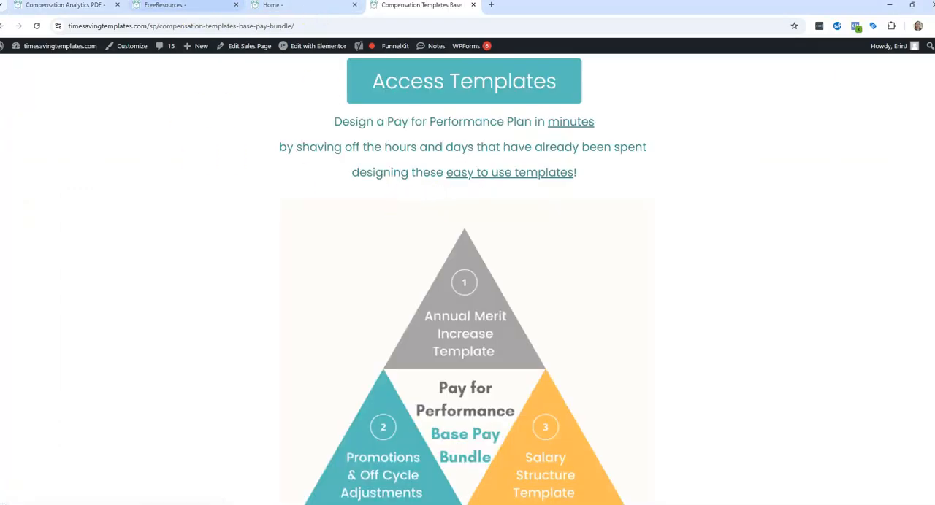
# Examine the base pay bundle diagram covering the annual merit increase, promotions and off-cycle adjustments, and salary structure templates.
pyautogui.moveTo(556, 503)
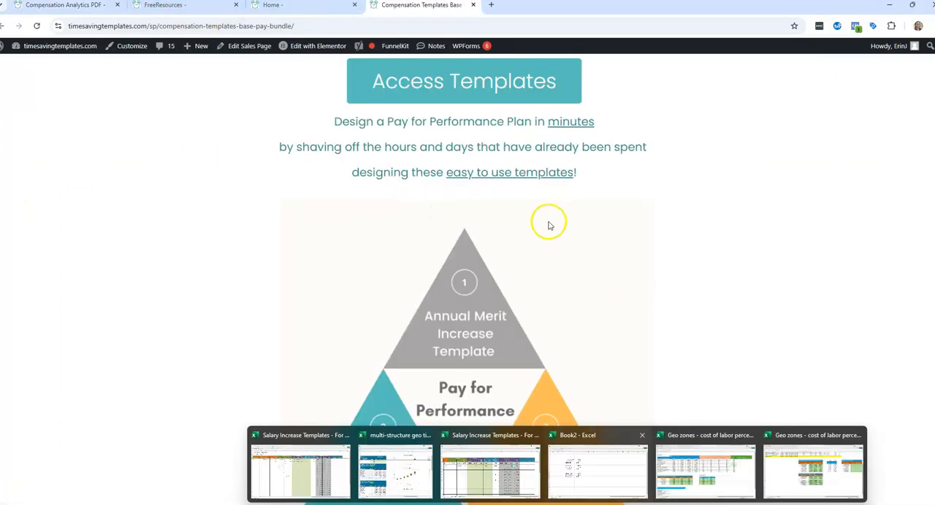
pyautogui.scroll(3, 365, 170)
pyautogui.scroll(-4, 356, 170)
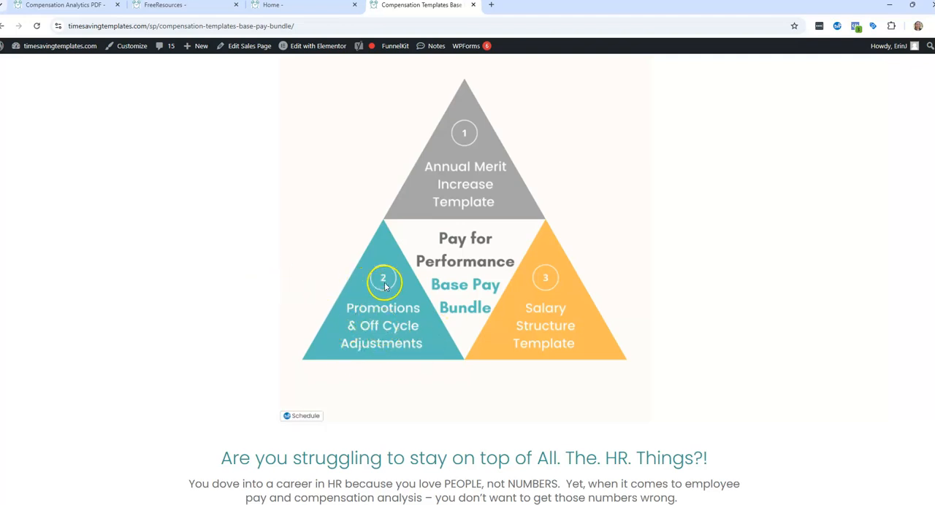
pyautogui.scroll(5, 385, 285)
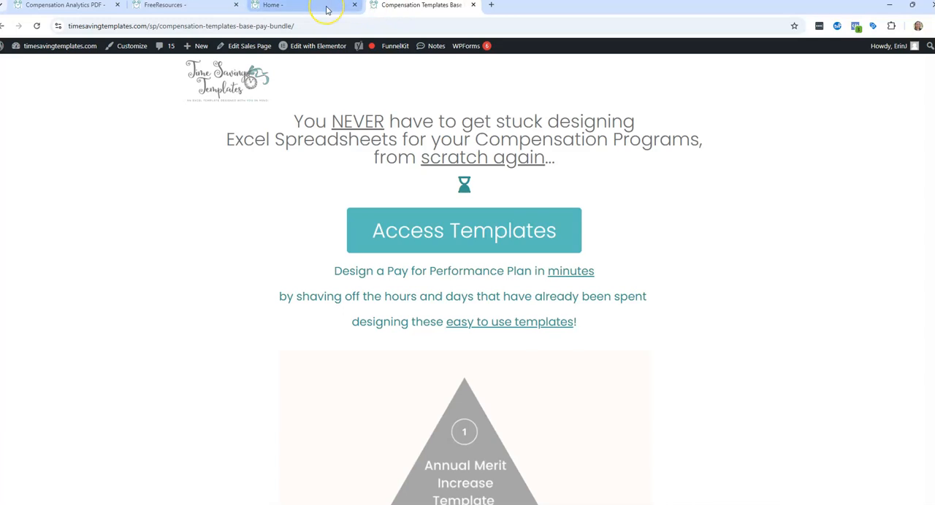
# View the FreeResources page, then close the Home page and return to the Compensation Templates Base Pay Bundle page.
pyautogui.moveTo(326, 10)
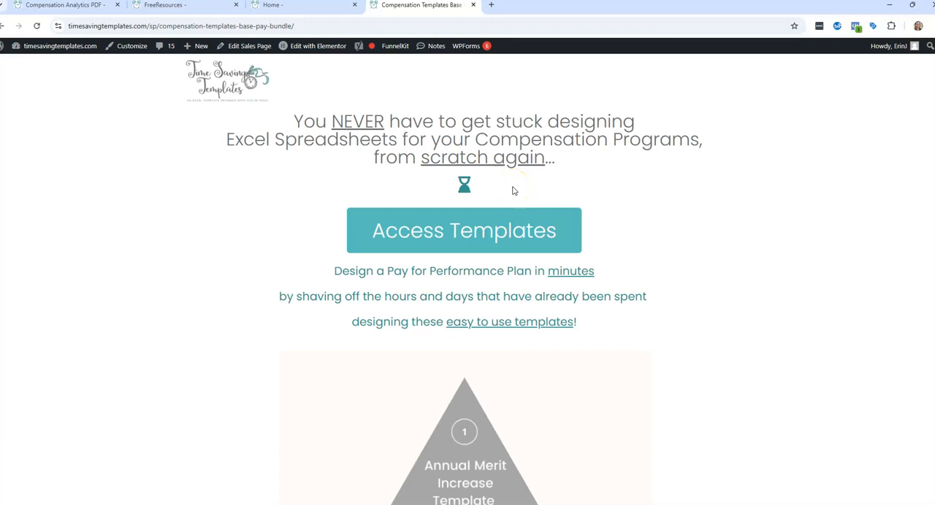
pyautogui.click(185, 6)
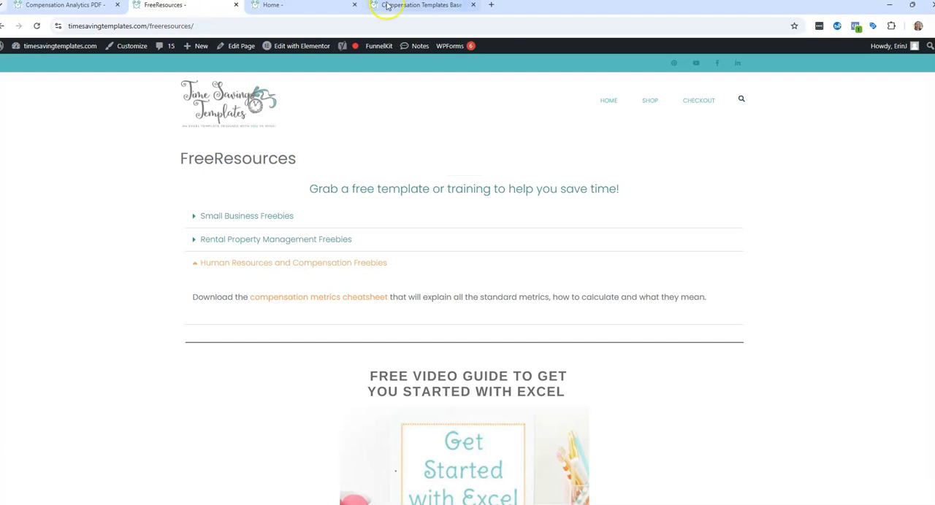
pyautogui.click(354, 6)
pyautogui.click(340, 5)
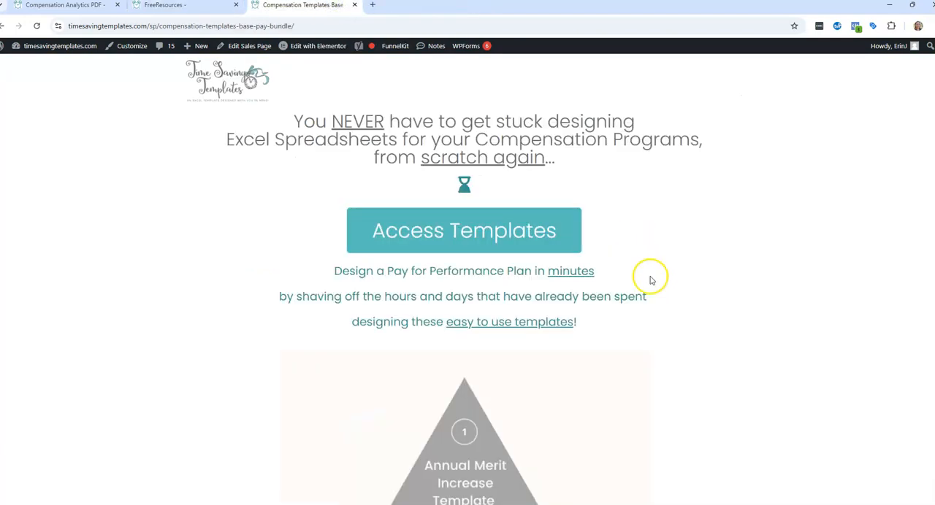